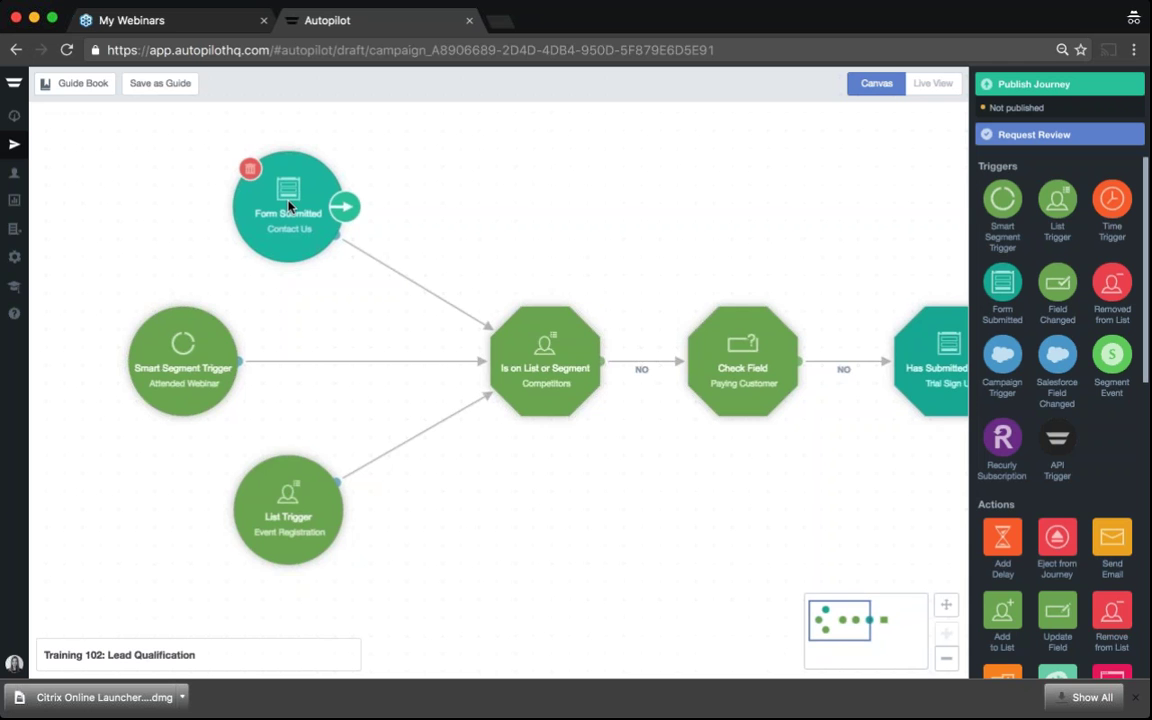
# Step: Select Contact Us as the form for the Form Submitted trigger and save the choice
pyautogui.click(288, 205)
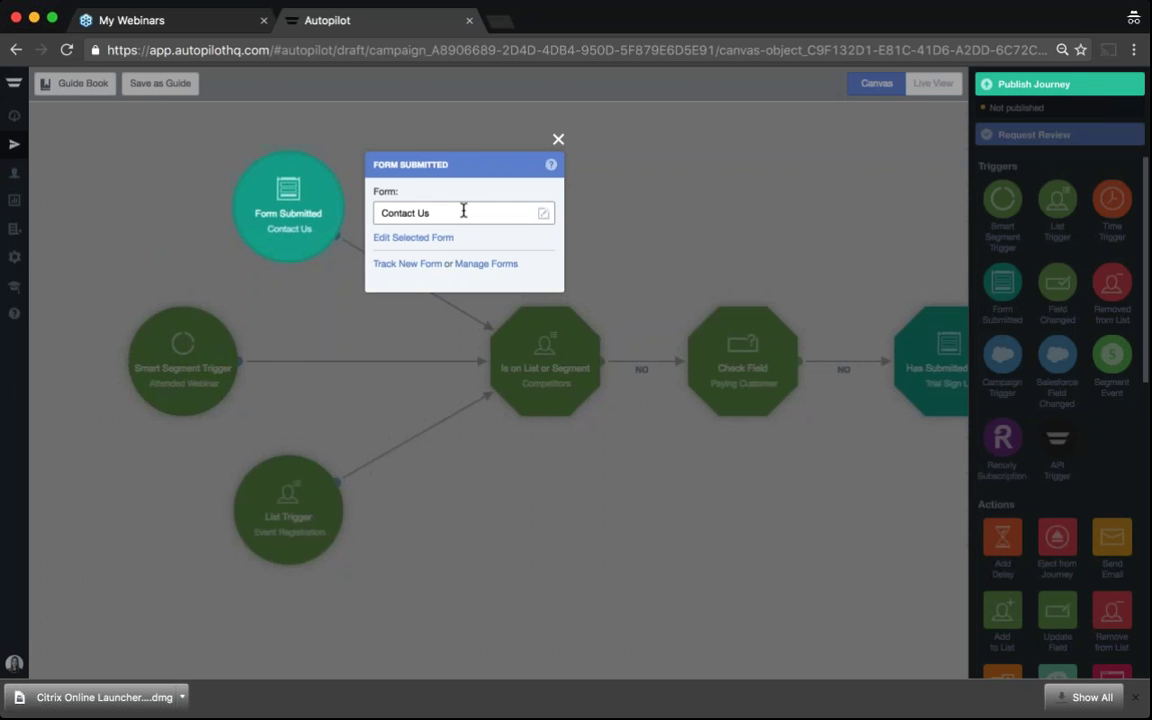
pyautogui.click(505, 213)
pyautogui.click(542, 213)
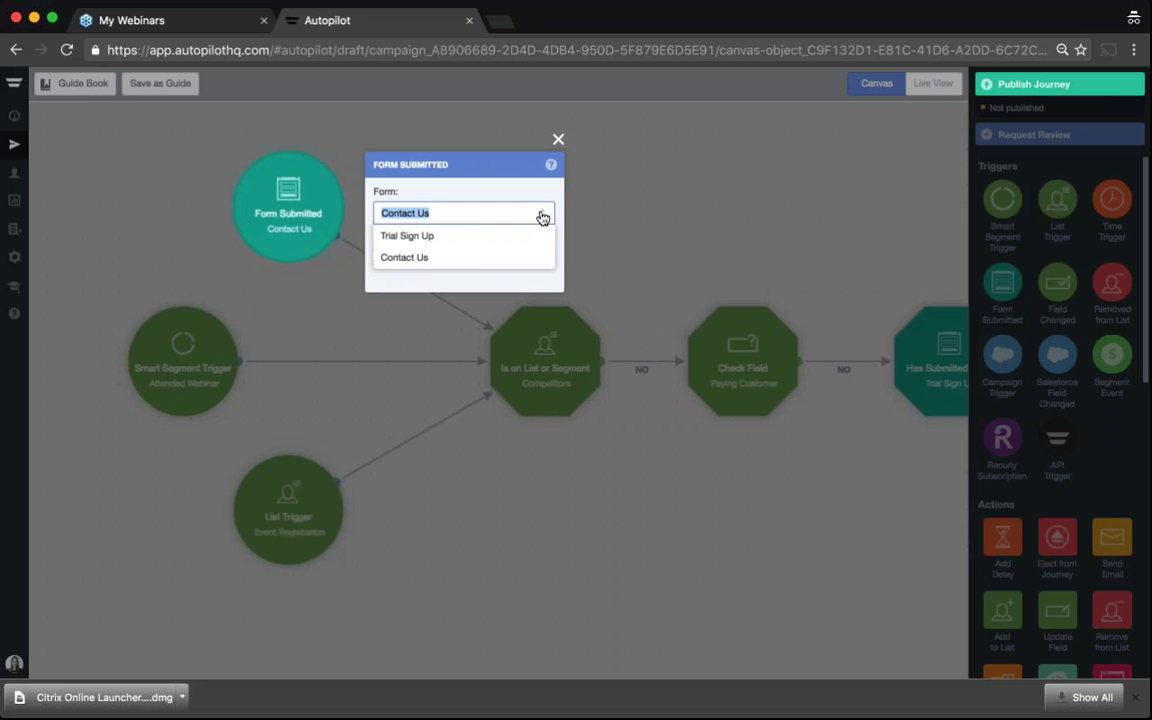
pyautogui.click(416, 259)
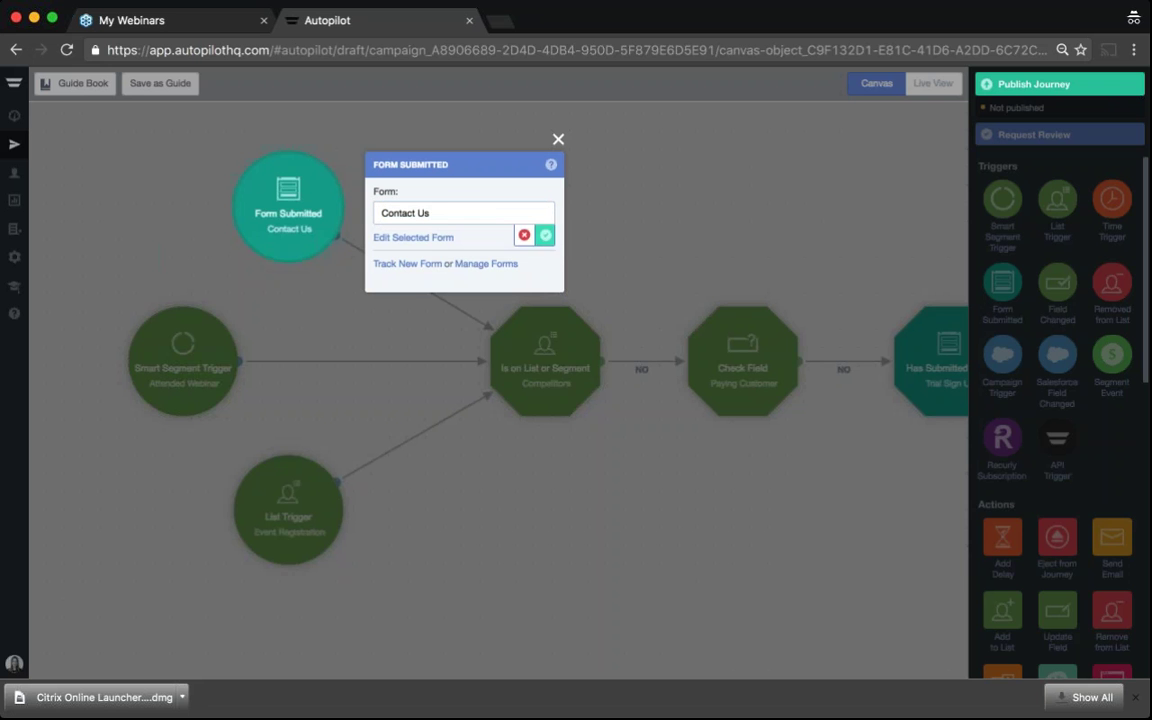
pyautogui.click(545, 235)
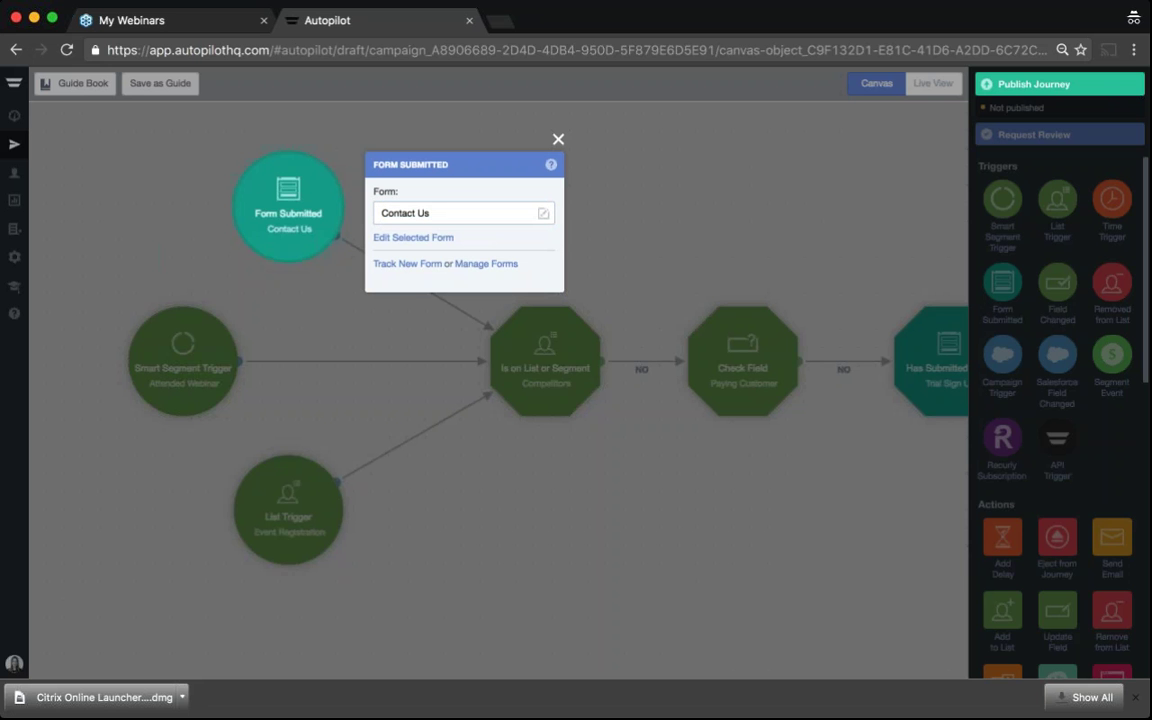
pyautogui.click(660, 188)
# Step: Start a new smart segment named "Attended Webinar Demo" from the Smart Segment Trigger's settings
pyautogui.moveTo(352, 366)
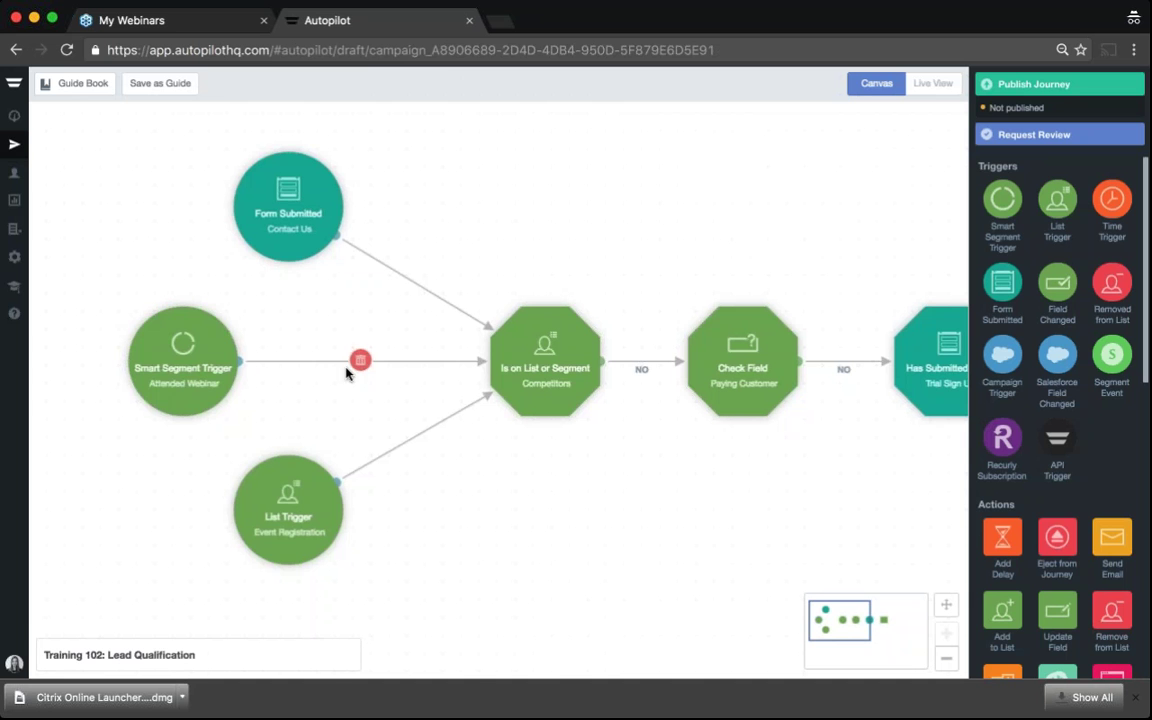
pyautogui.moveTo(147, 391)
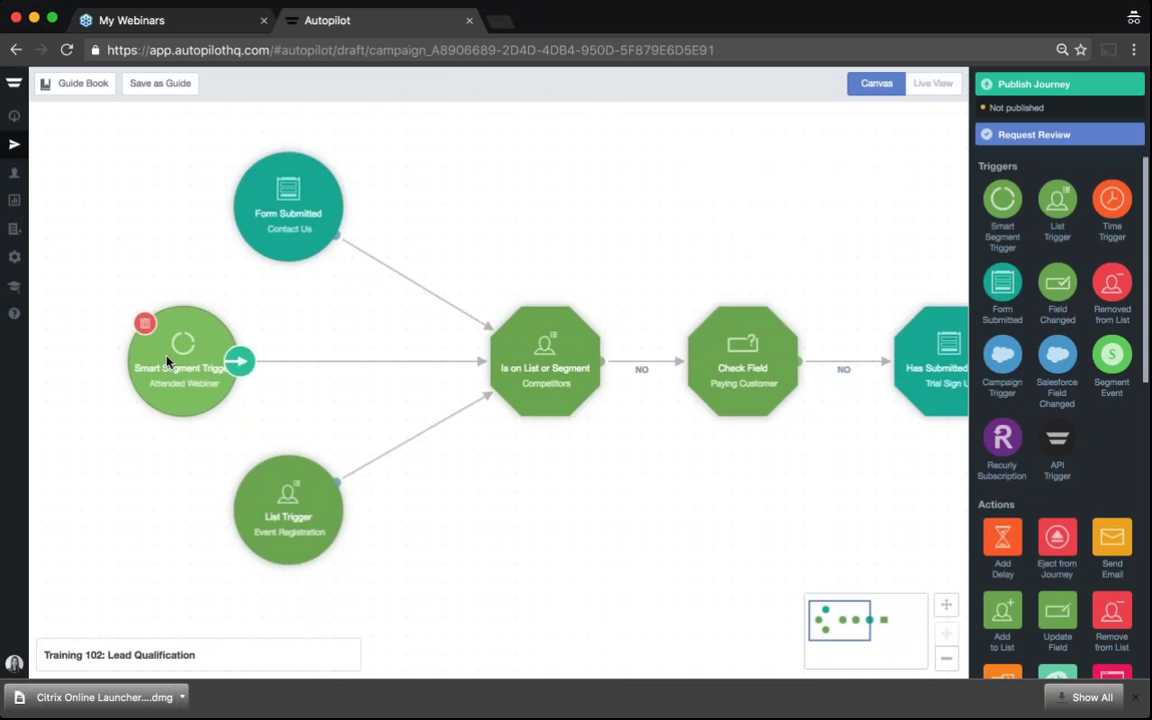
pyautogui.click(174, 358)
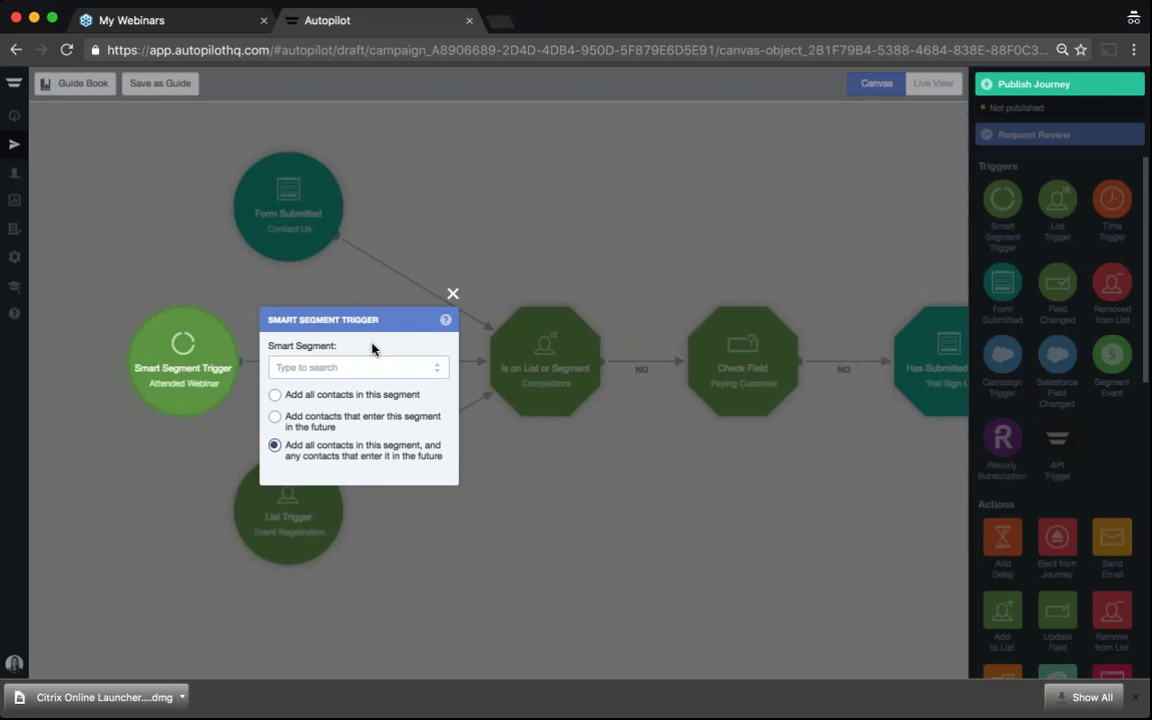
pyautogui.click(438, 367)
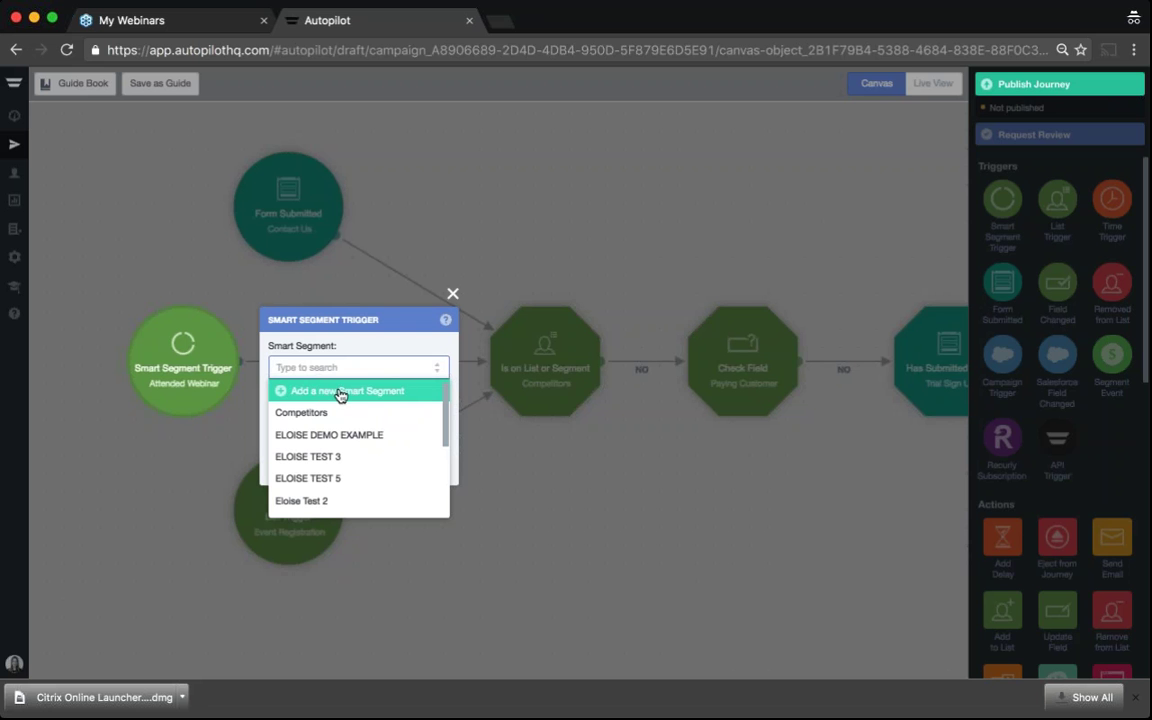
pyautogui.click(341, 392)
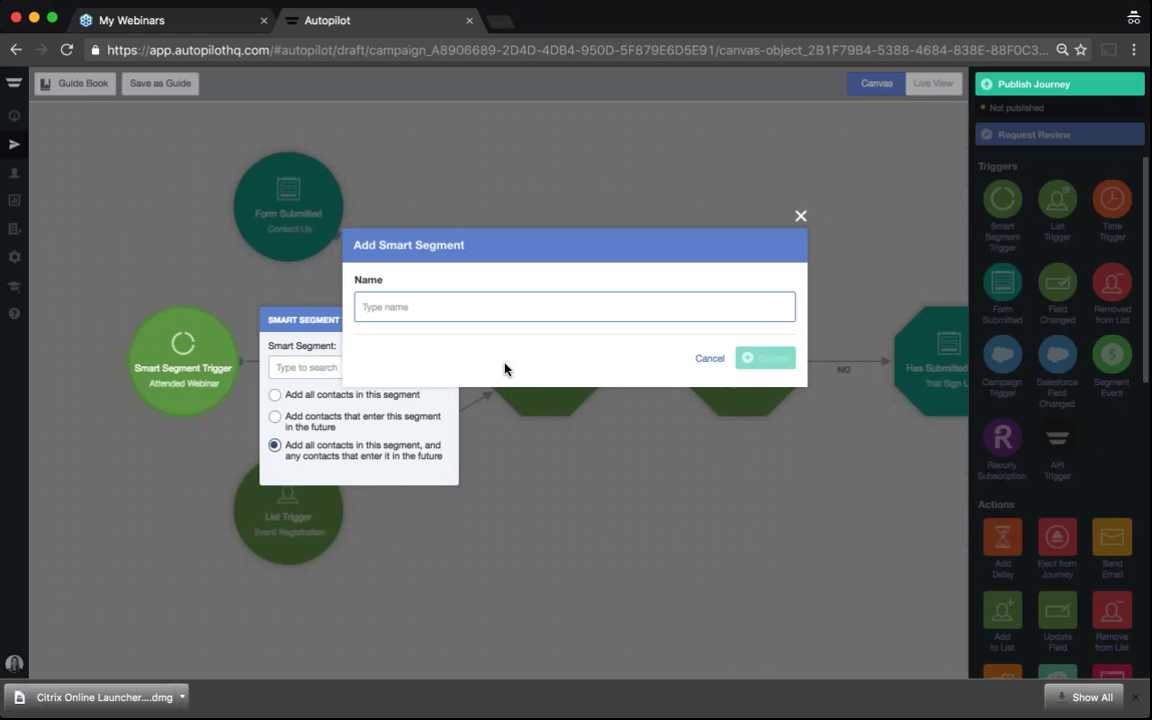
pyautogui.write('Attend')
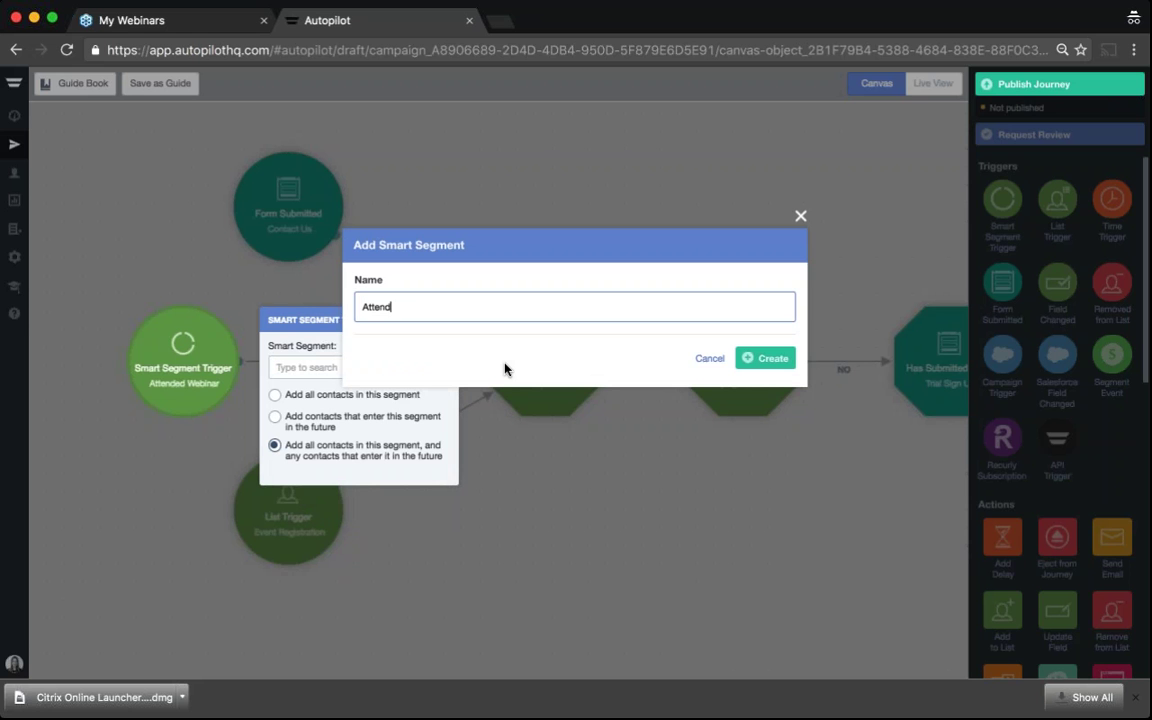
pyautogui.write('ed Webinar Demo')
pyautogui.click(762, 358)
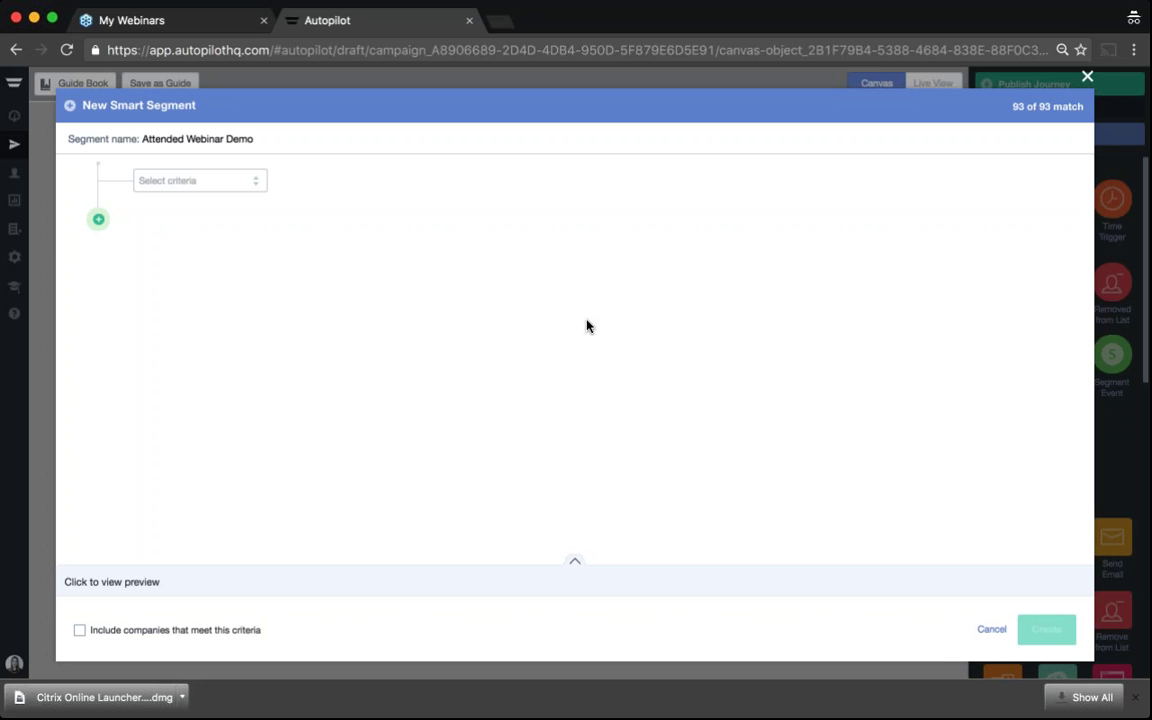
pyautogui.click(255, 181)
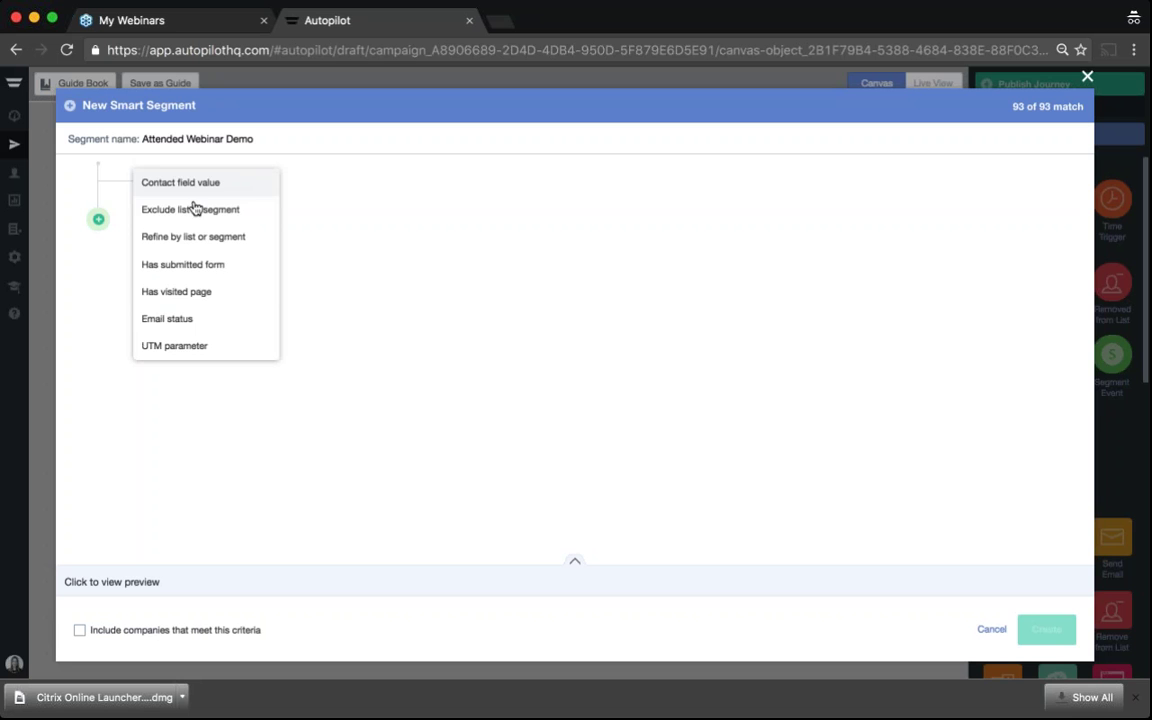
pyautogui.click(217, 292)
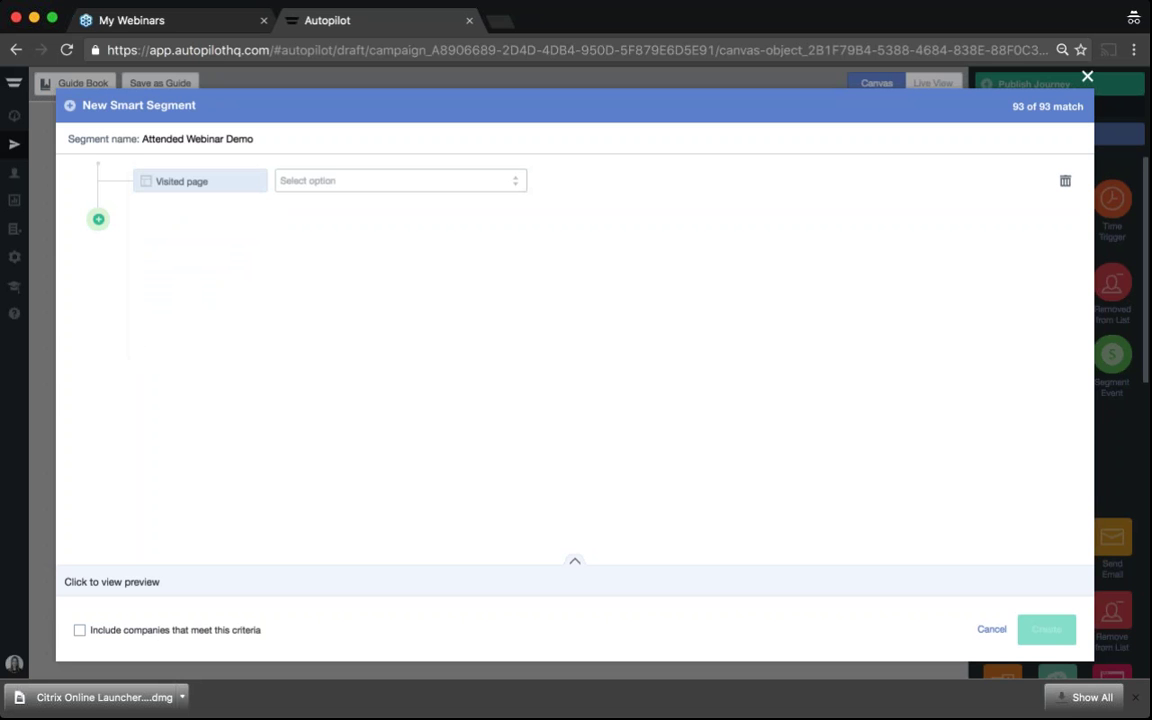
pyautogui.click(515, 183)
pyautogui.click(316, 184)
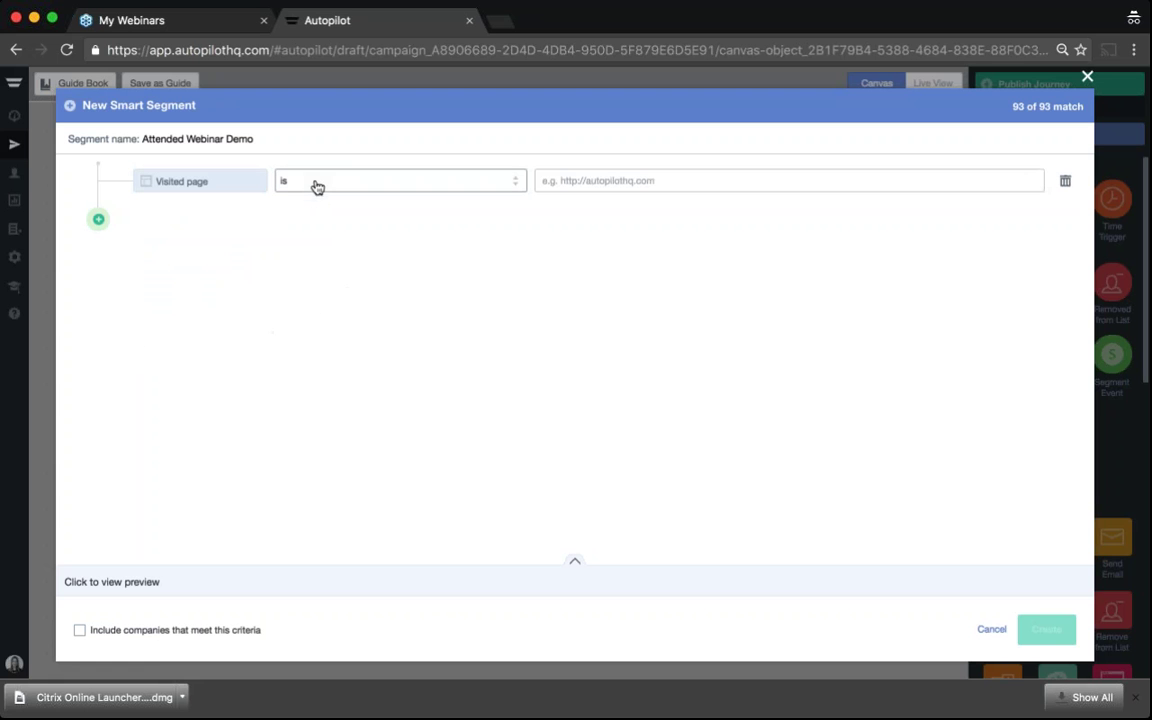
pyautogui.click(696, 180)
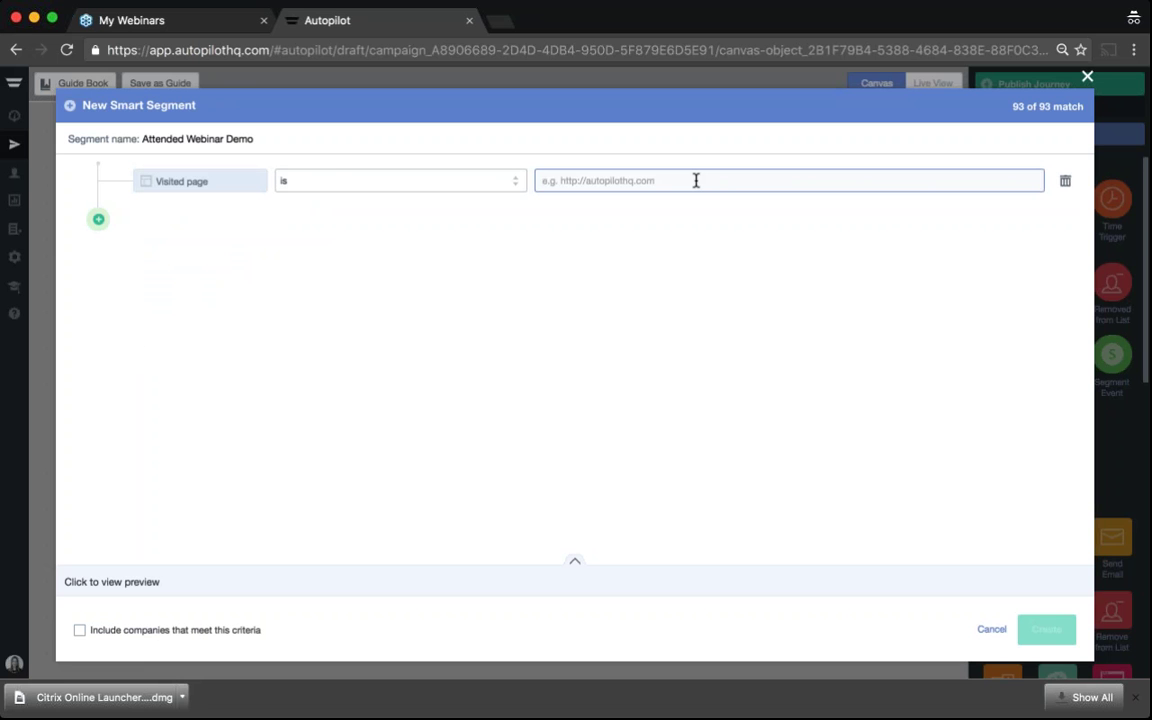
pyautogui.write('ht')
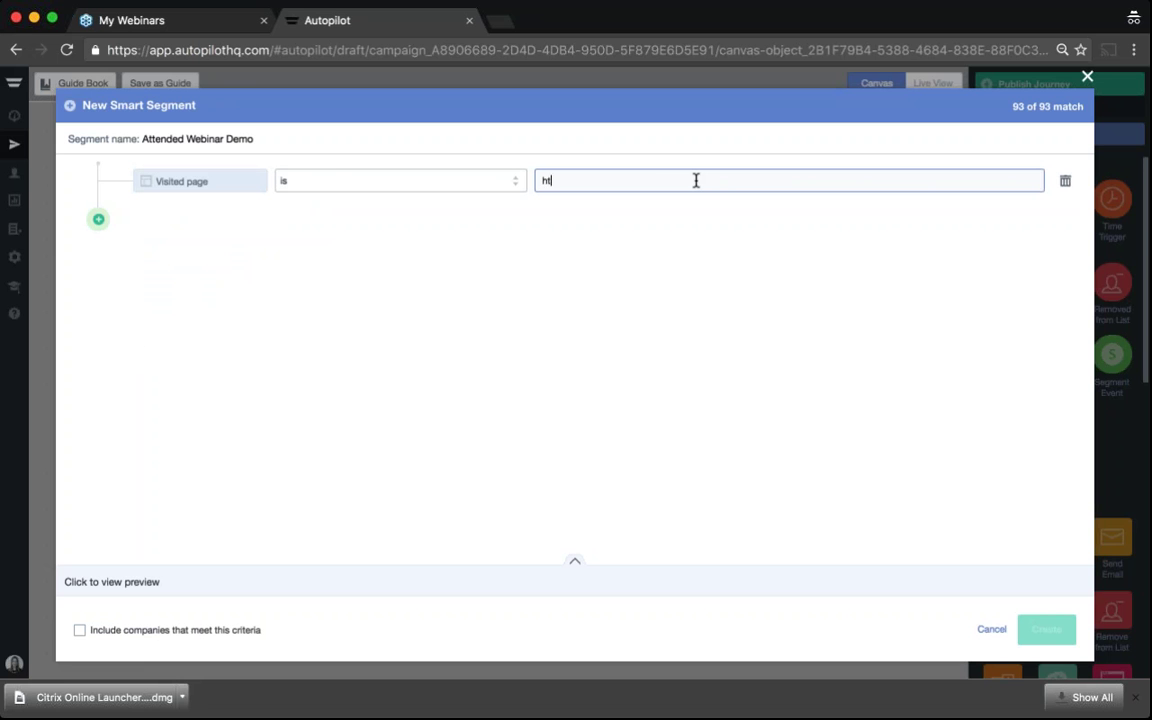
pyautogui.write('tp:')
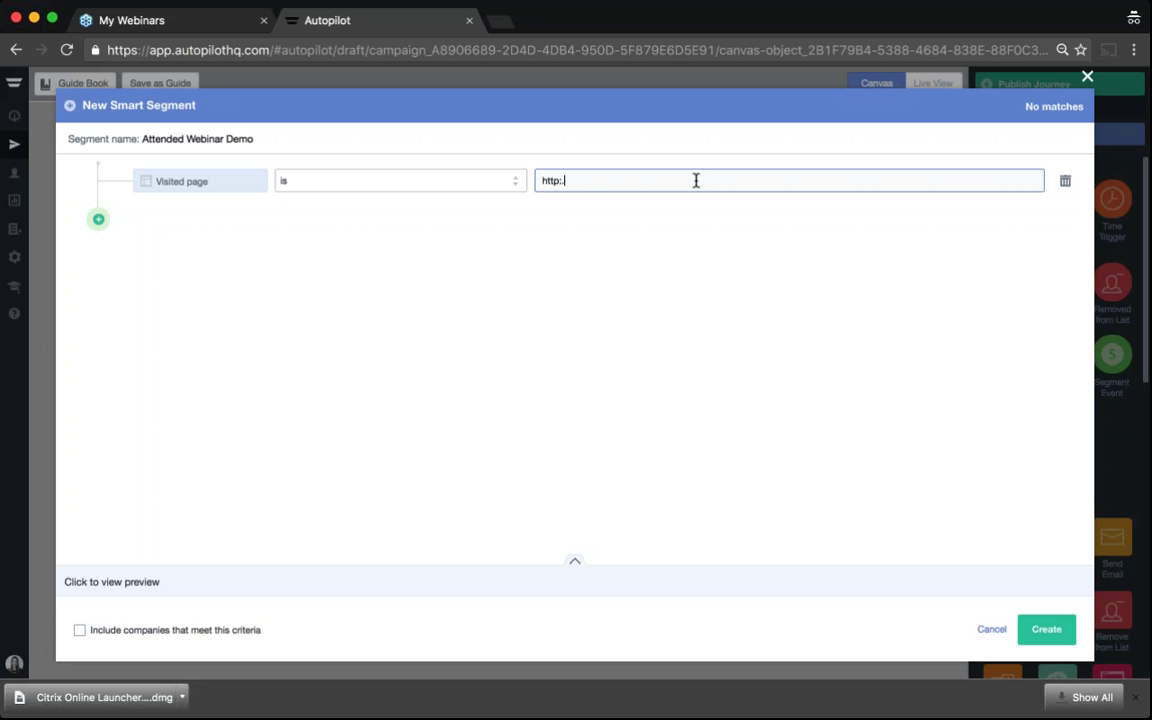
pyautogui.write('//autopilothq.com/webinar')
pyautogui.click(872, 210)
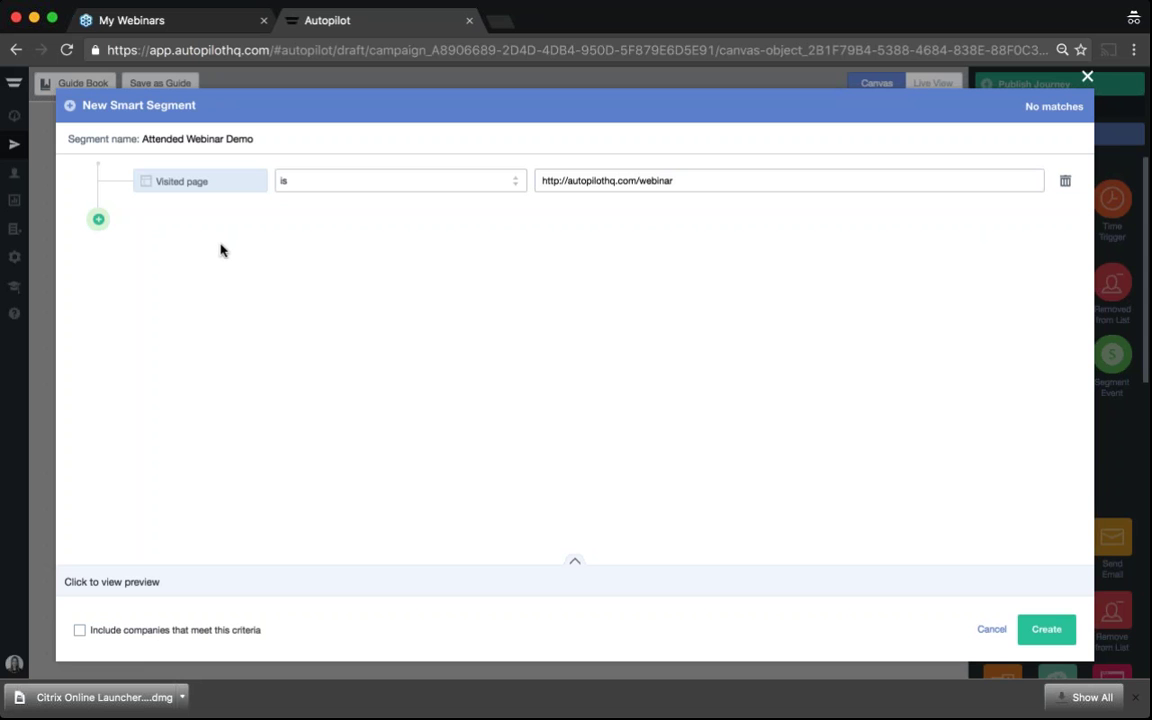
# Step: Add an AND criterion to the segment requiring the contact field Attended Webinar to be true
pyautogui.click(99, 218)
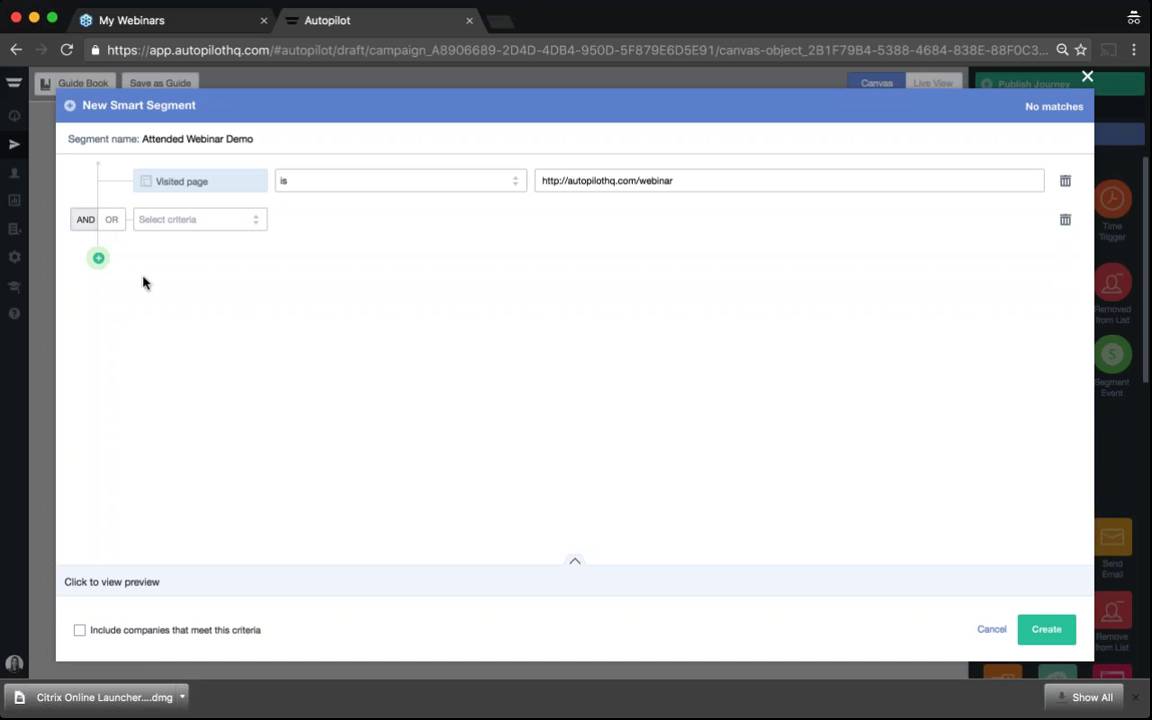
pyautogui.click(252, 219)
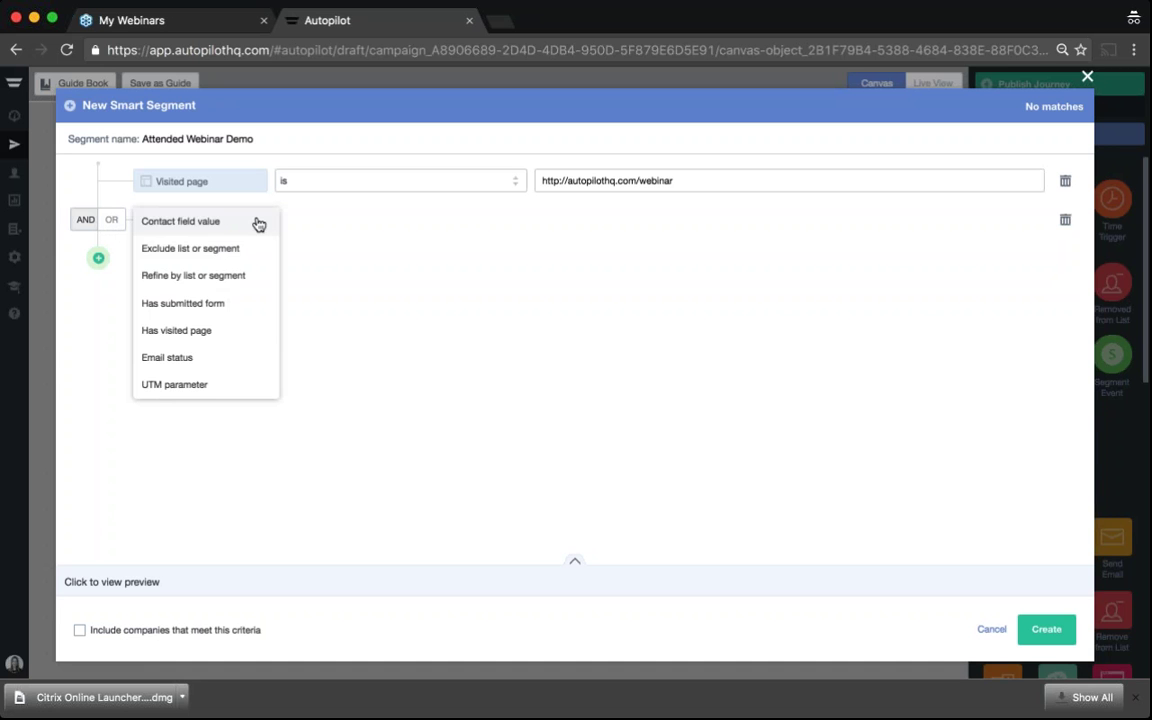
pyautogui.click(221, 225)
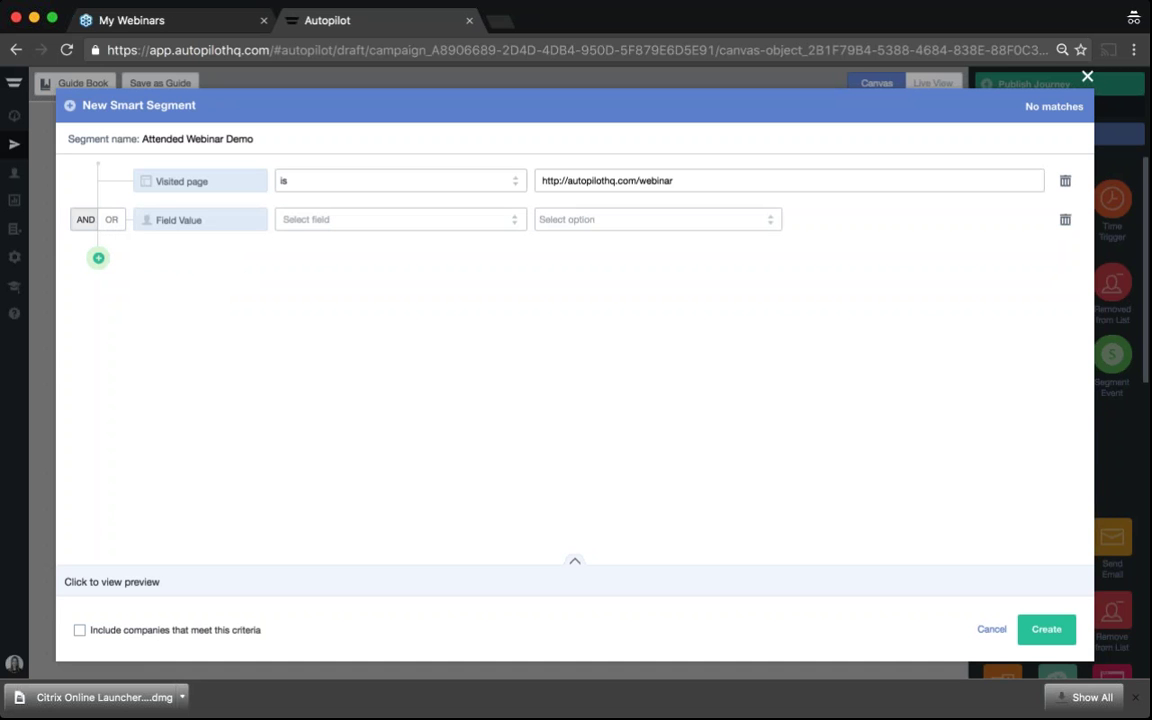
pyautogui.click(515, 223)
pyautogui.write('attended')
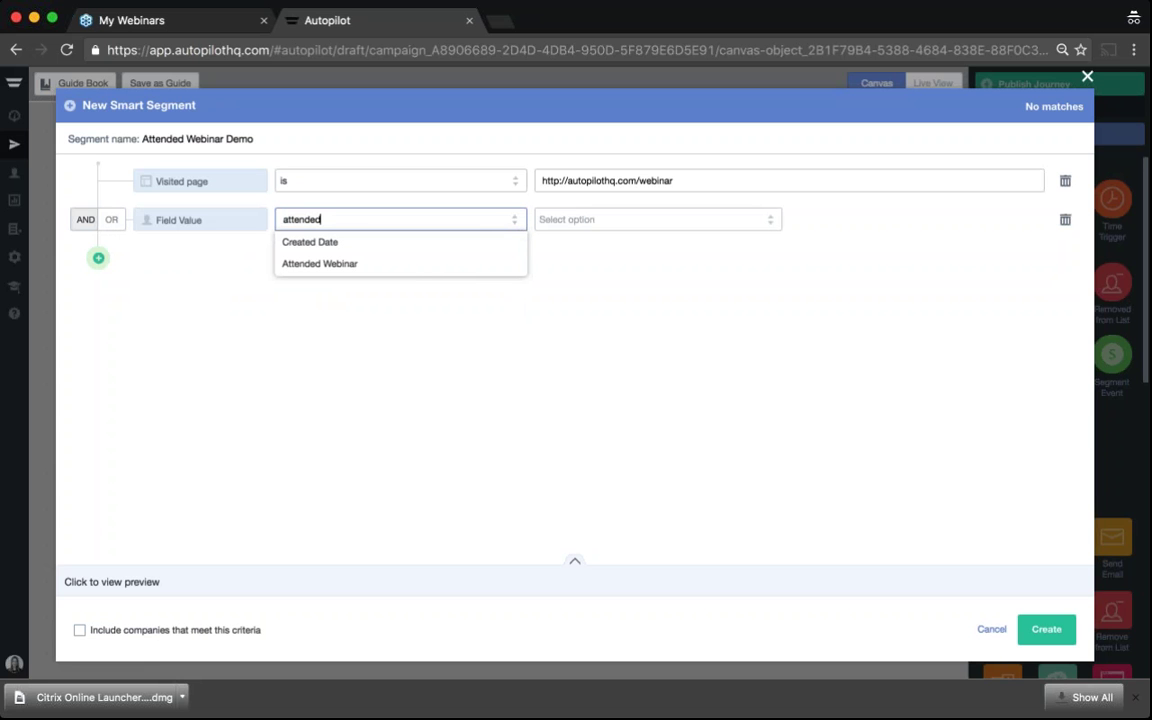
pyautogui.click(316, 263)
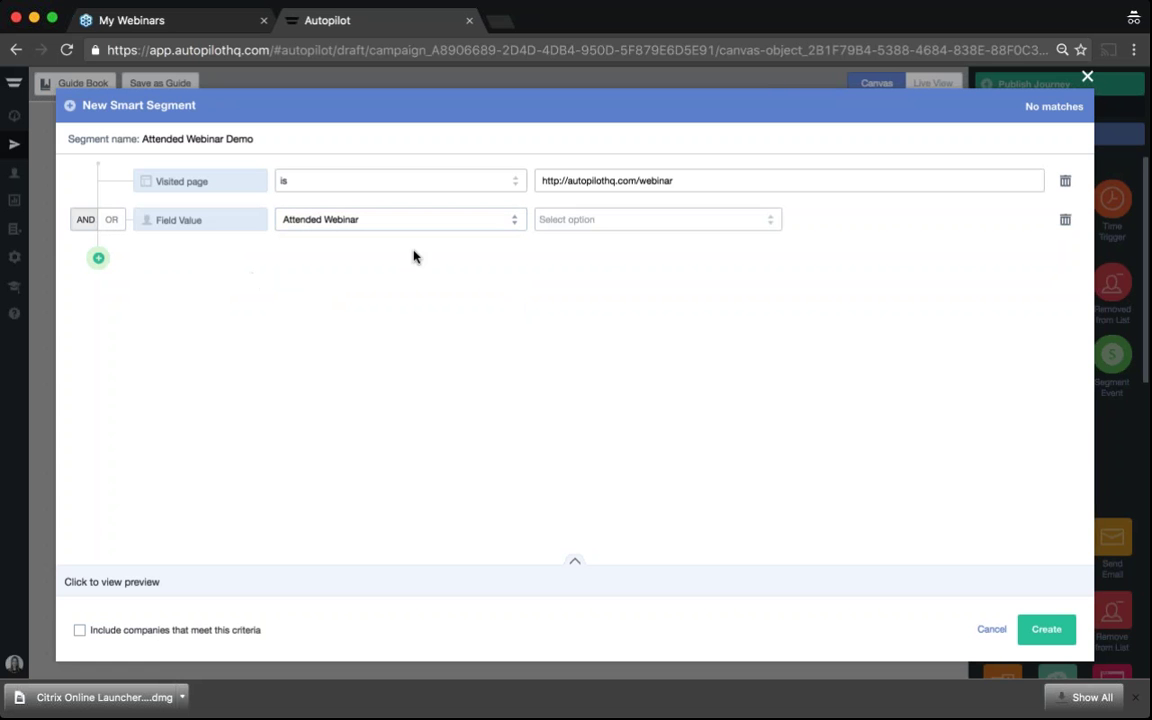
pyautogui.click(771, 224)
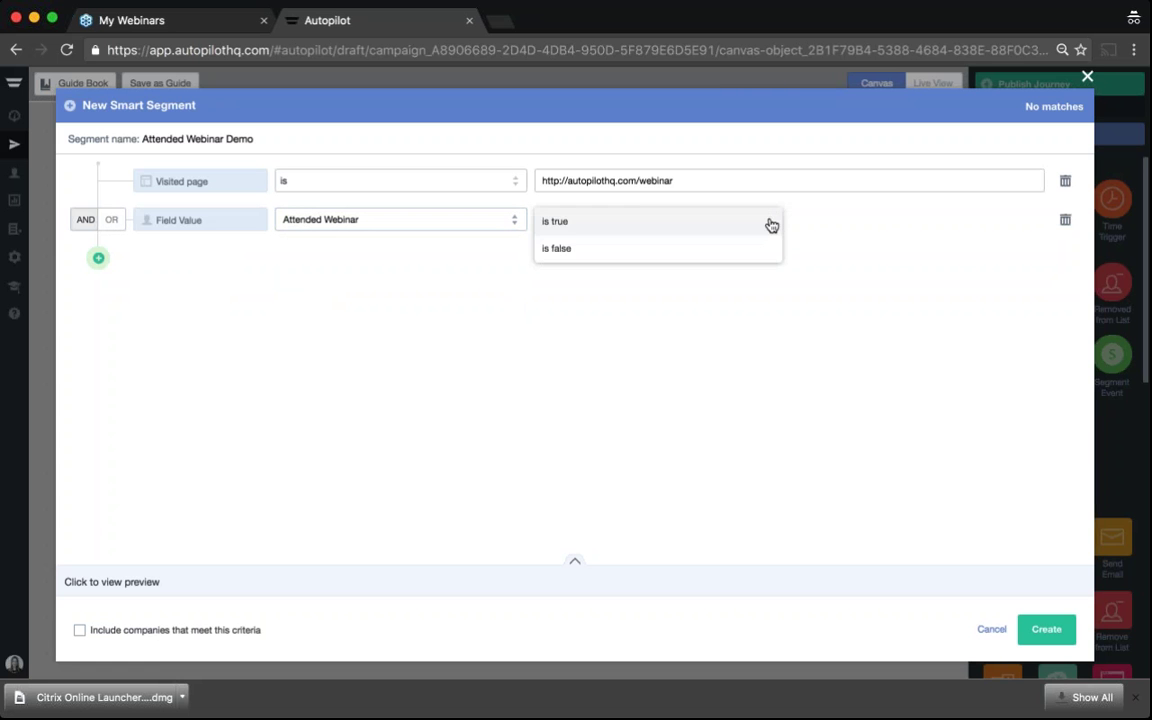
pyautogui.click(581, 227)
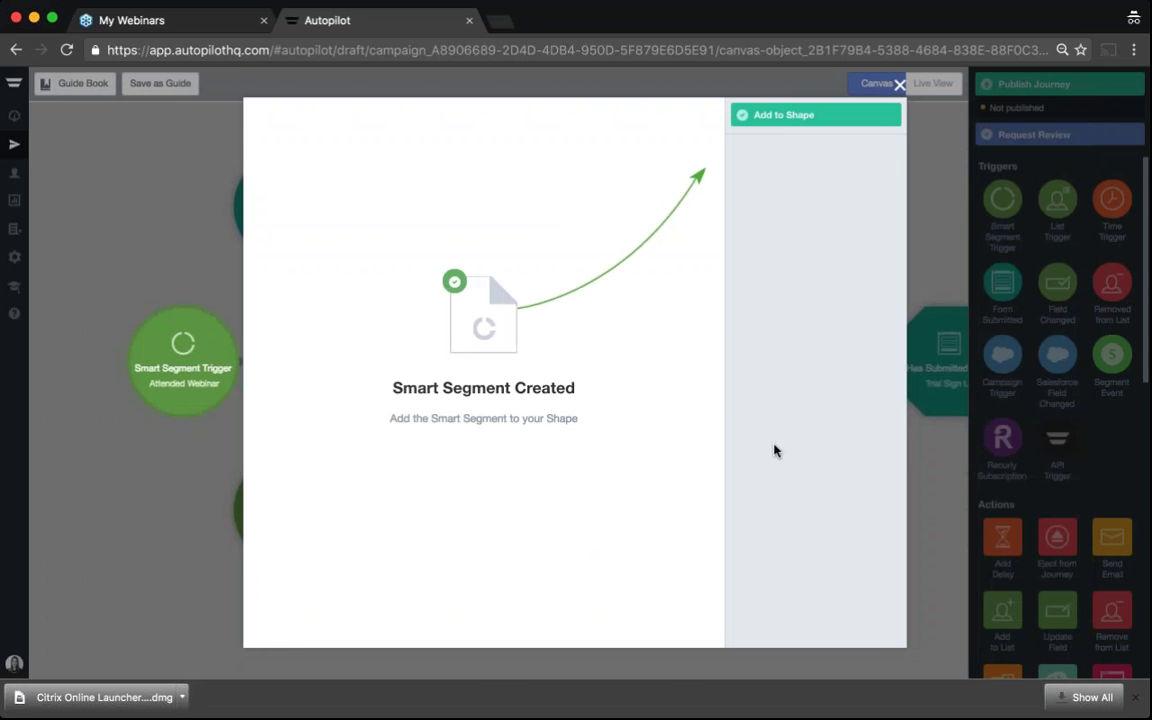
# Step: Add the created segment to the Smart Segment Trigger shape and review the trigger's options for adding contacts
pyautogui.click(759, 117)
pyautogui.moveTo(177, 384)
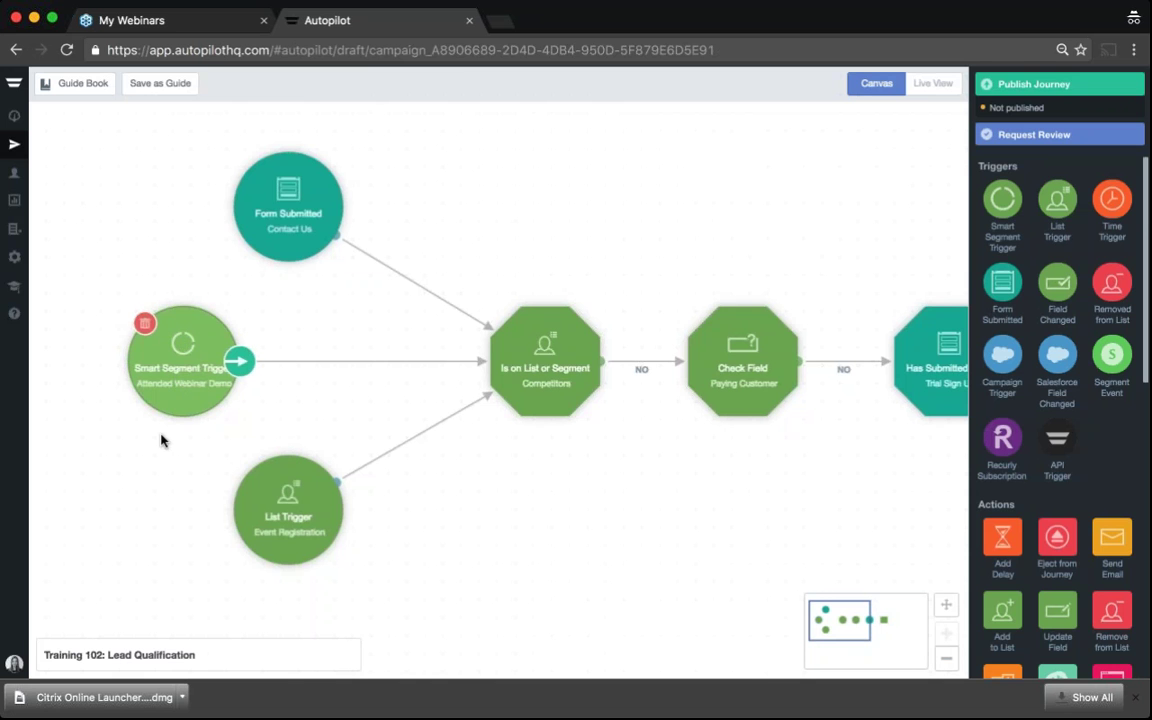
pyautogui.click(184, 368)
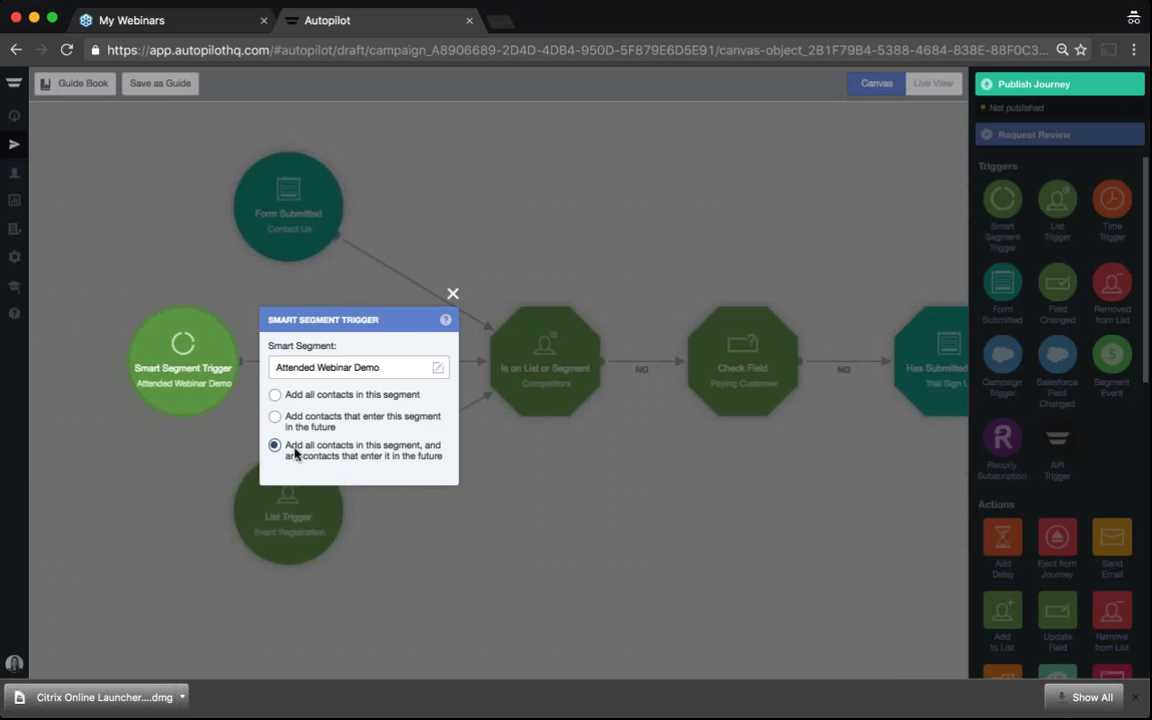
pyautogui.click(454, 297)
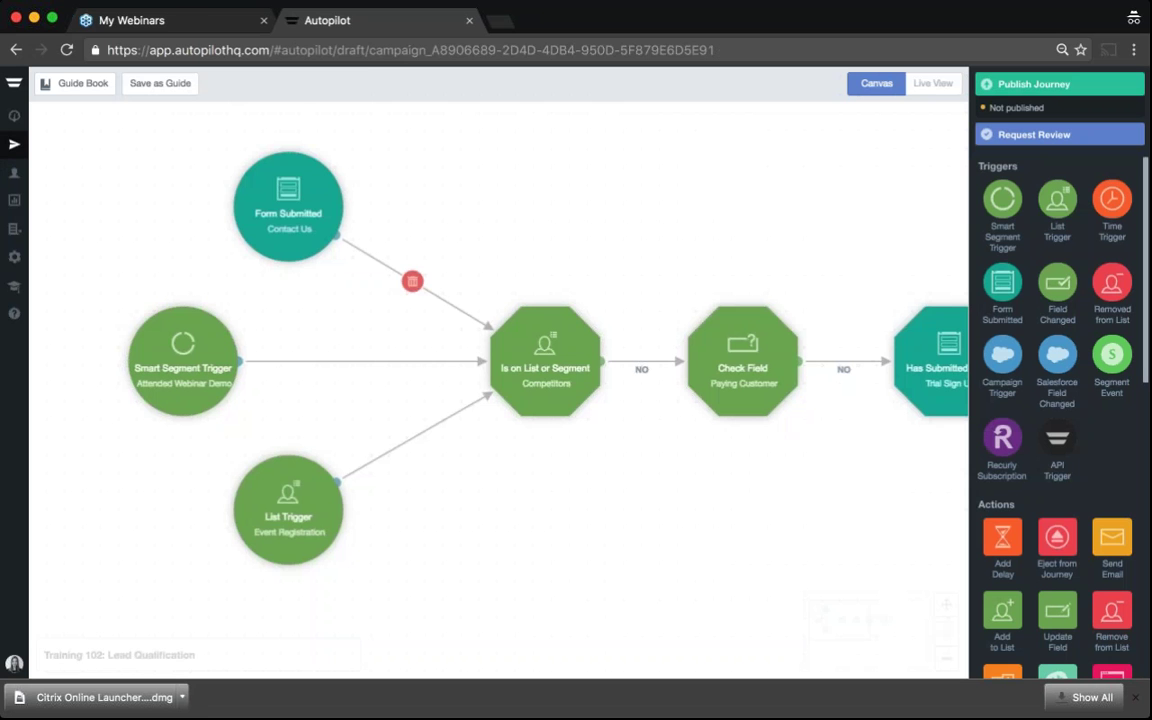
# Step: Open the settings of the Paying Customer Check Field condition in the journey
pyautogui.moveTo(301, 531)
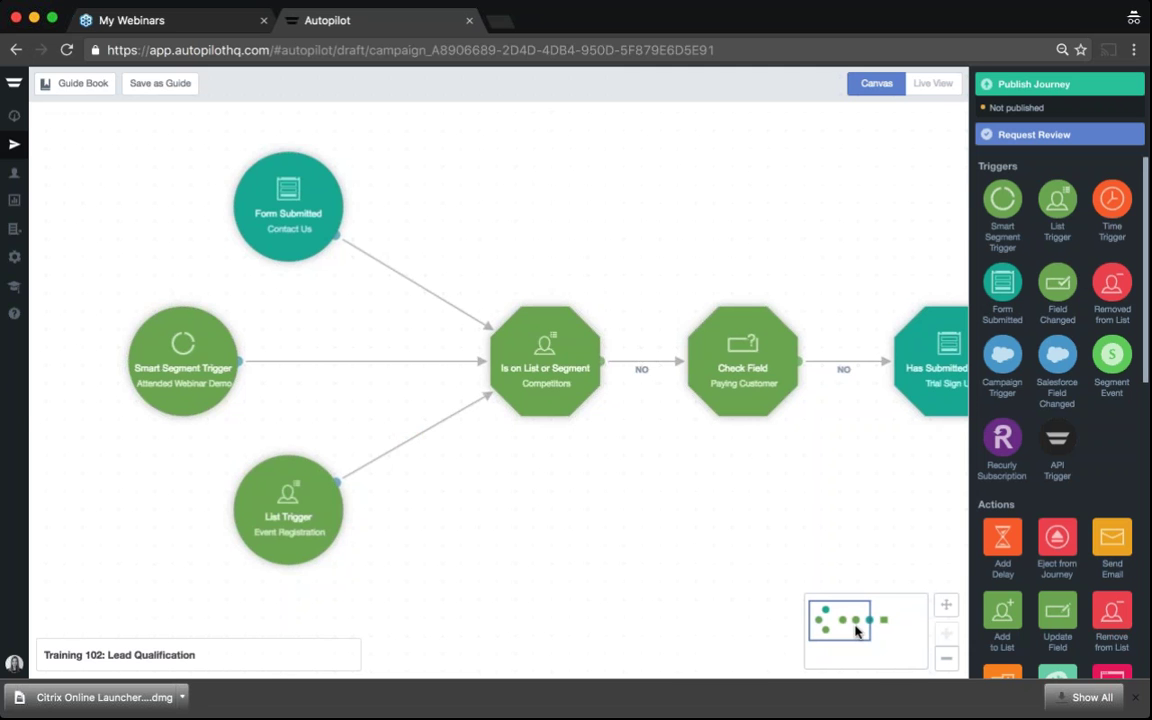
pyautogui.moveTo(855, 630); pyautogui.dragTo(866, 625)
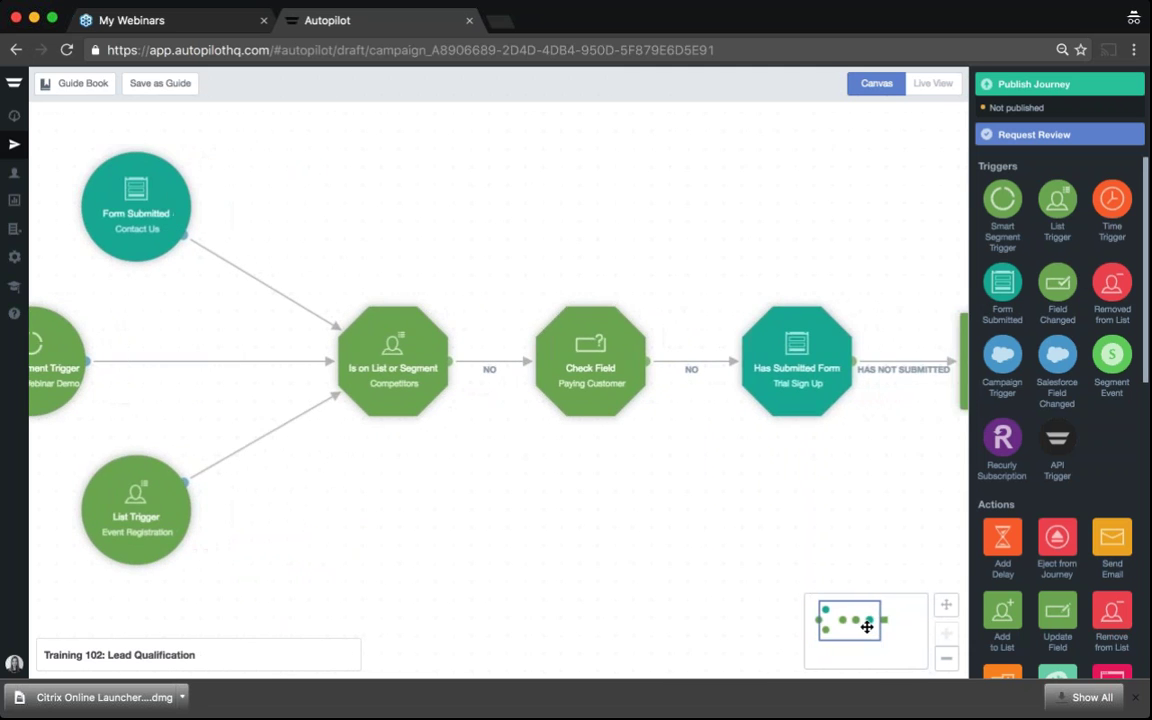
pyautogui.moveTo(420, 346)
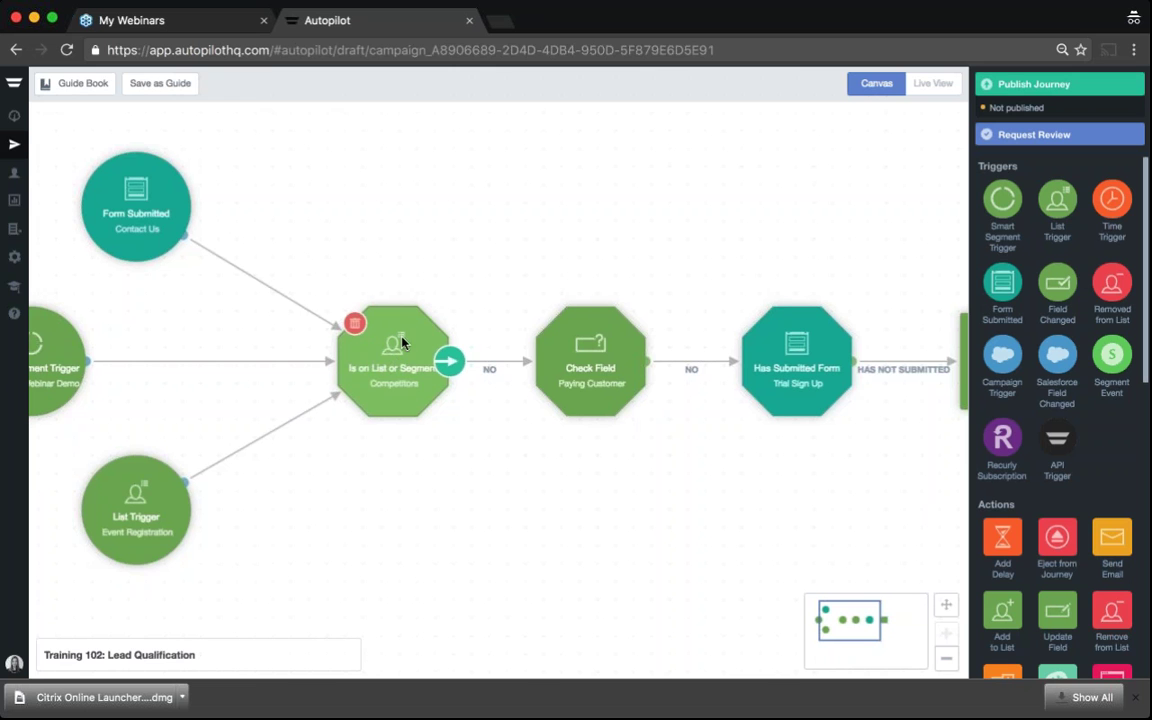
pyautogui.moveTo(45, 366)
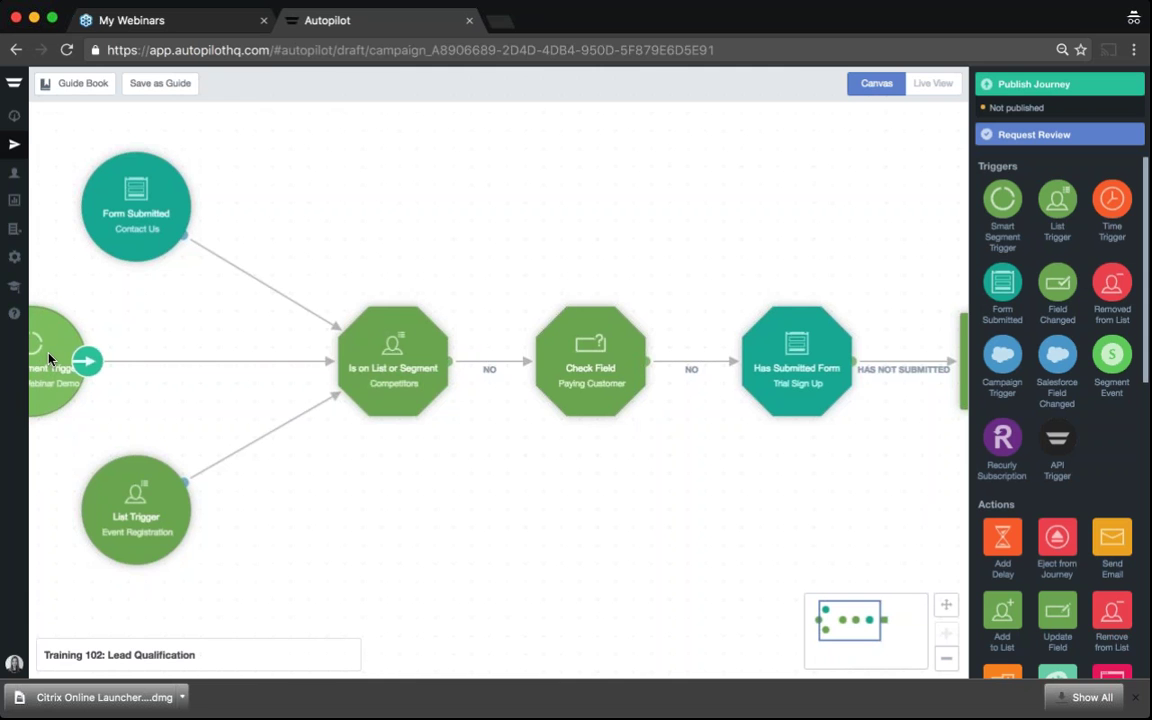
pyautogui.moveTo(401, 366)
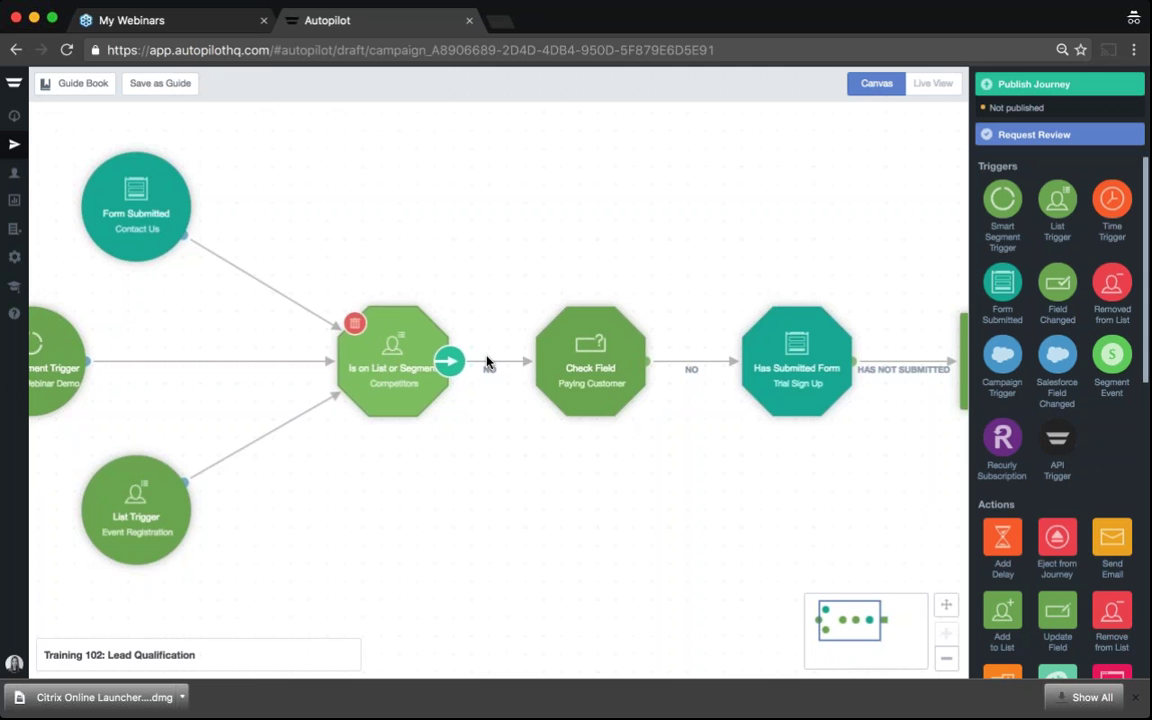
pyautogui.moveTo(500, 364)
pyautogui.moveTo(620, 361)
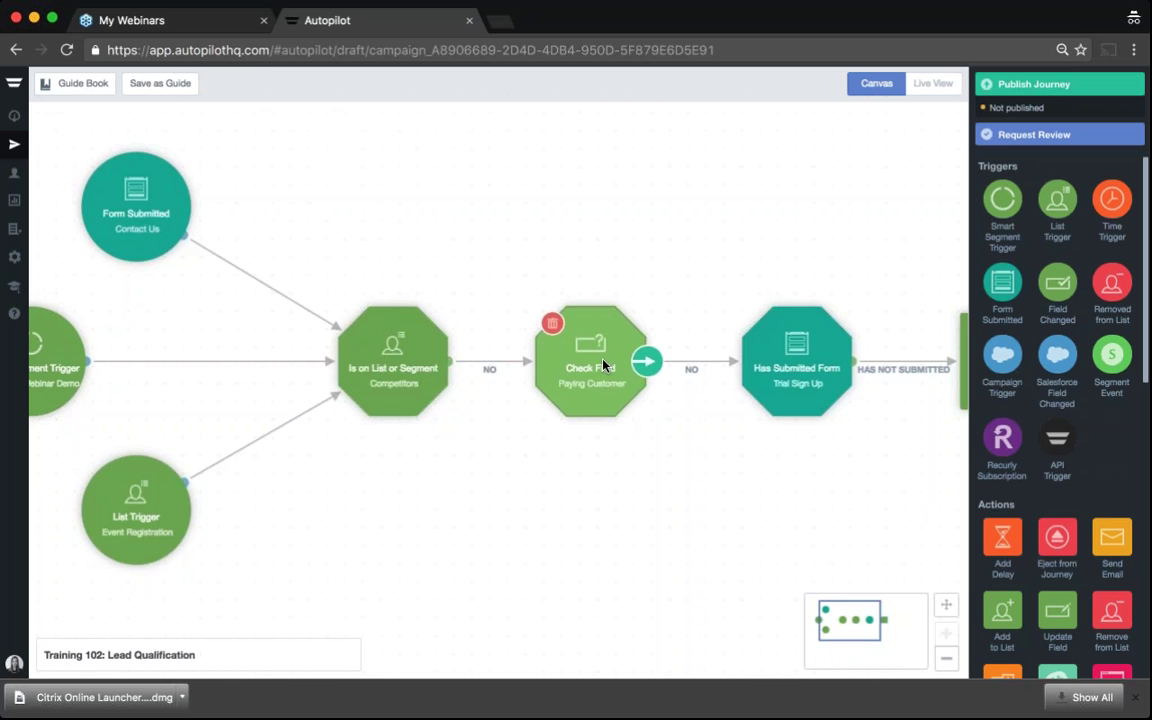
pyautogui.click(603, 365)
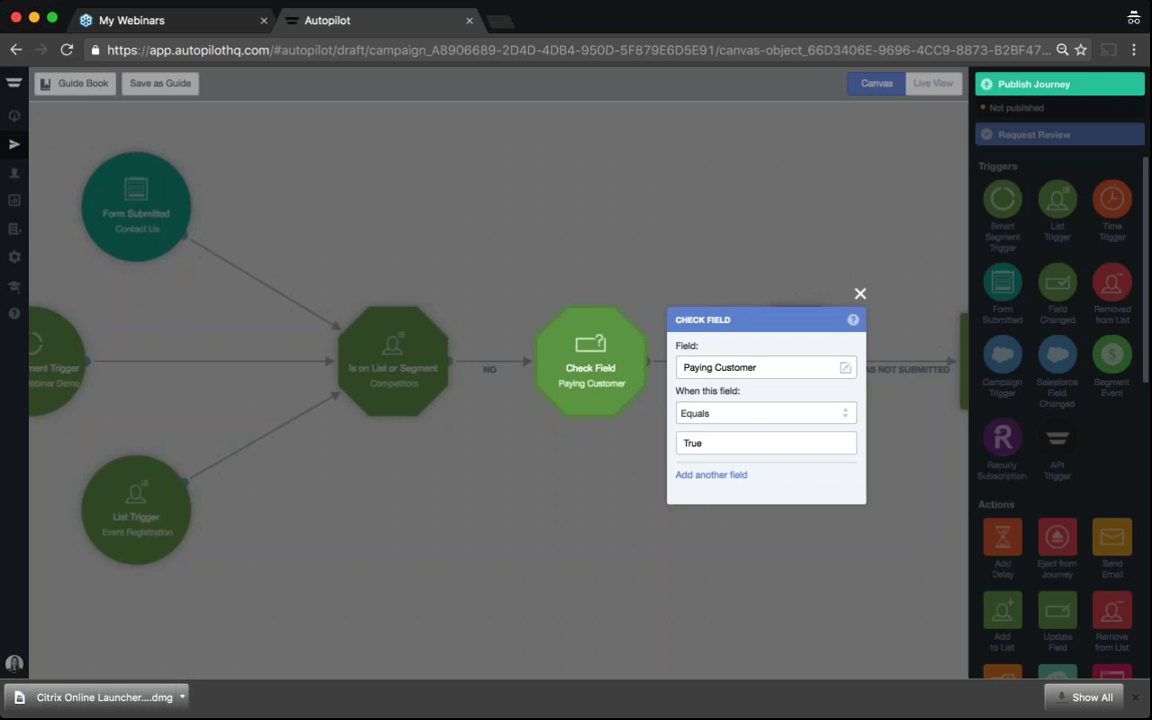
# Step: Review the form choices of the Has Submitted Form condition, keeping Trial Sign Up, and view the Add to List action that follows
pyautogui.click(544, 306)
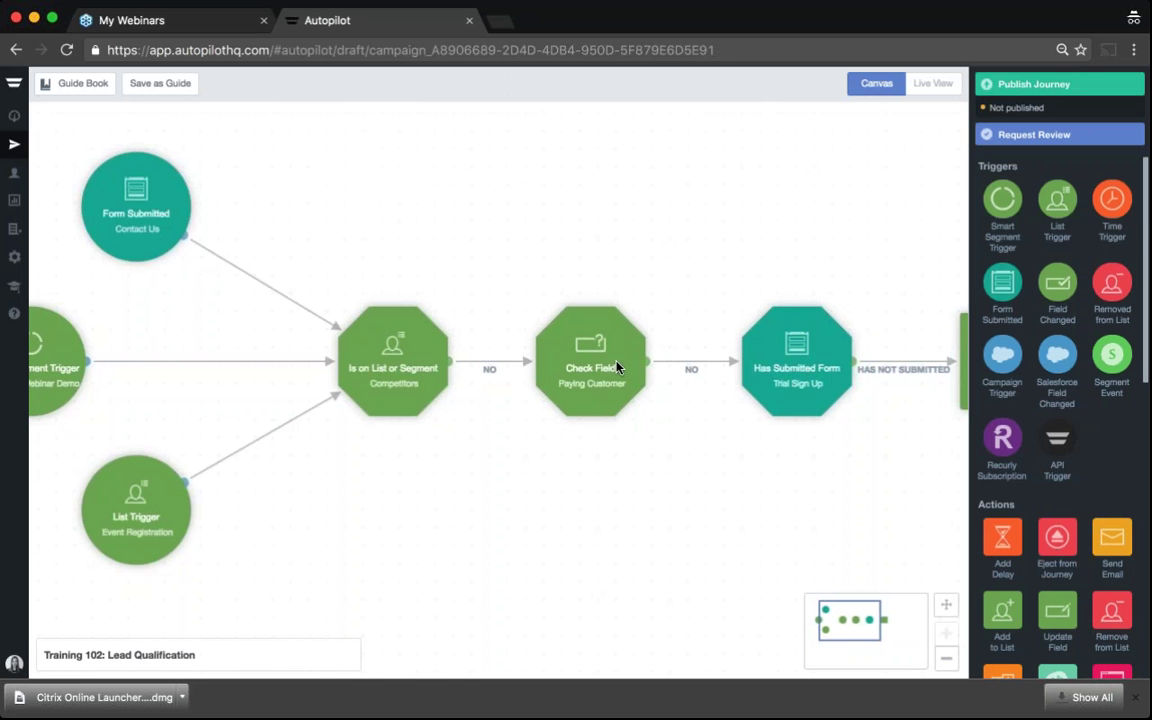
pyautogui.click(797, 366)
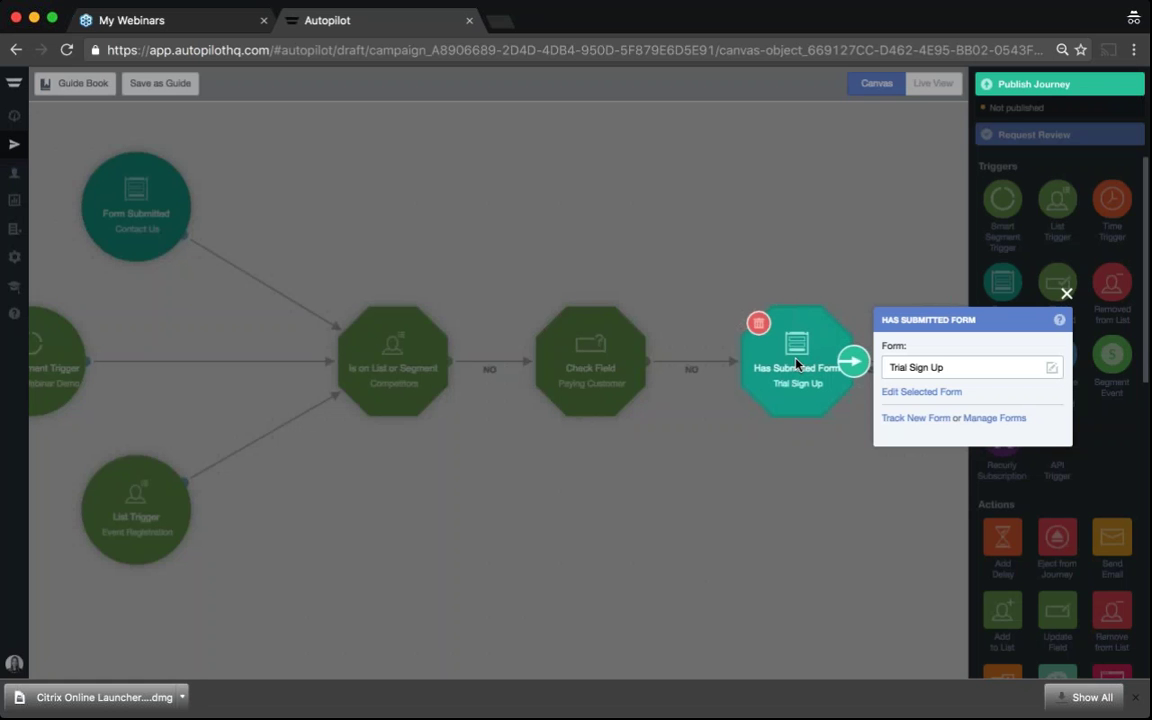
pyautogui.click(1018, 366)
pyautogui.click(1053, 372)
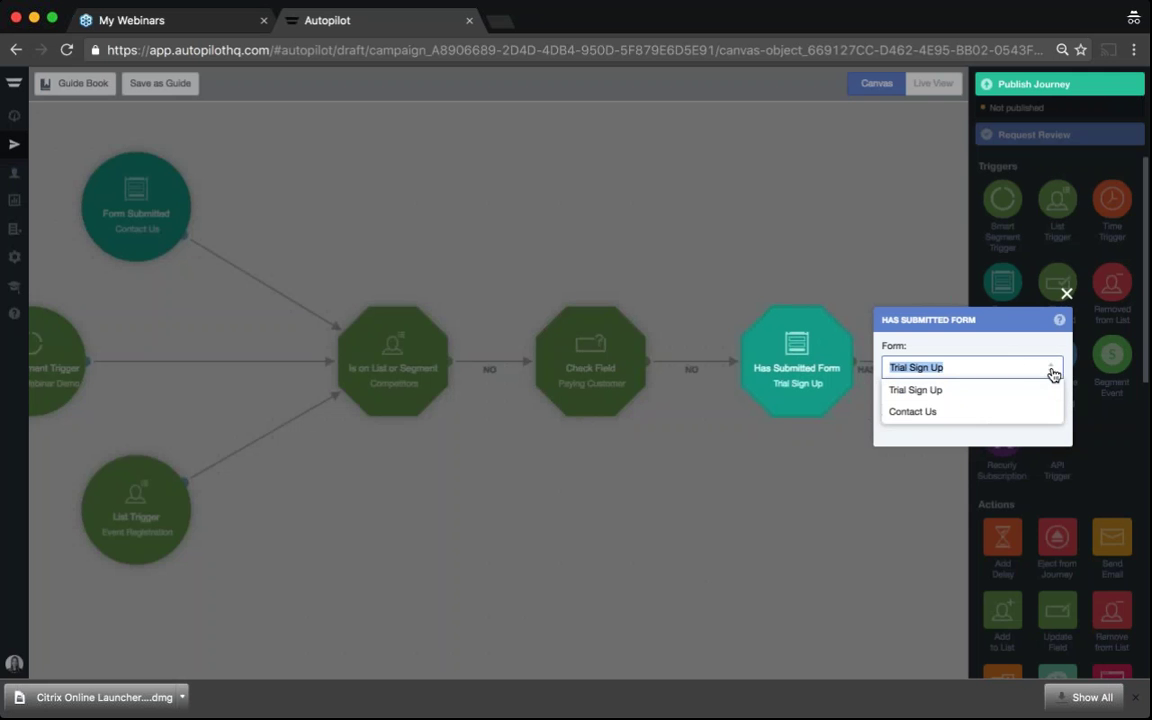
pyautogui.click(941, 392)
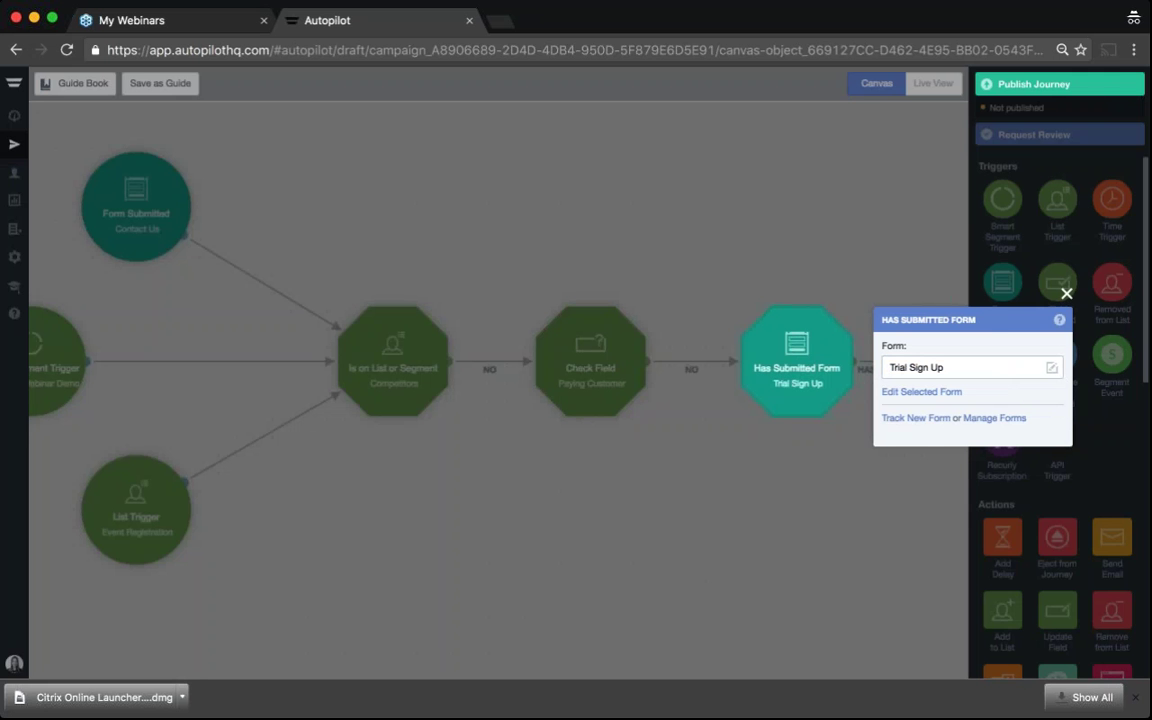
pyautogui.click(1066, 293)
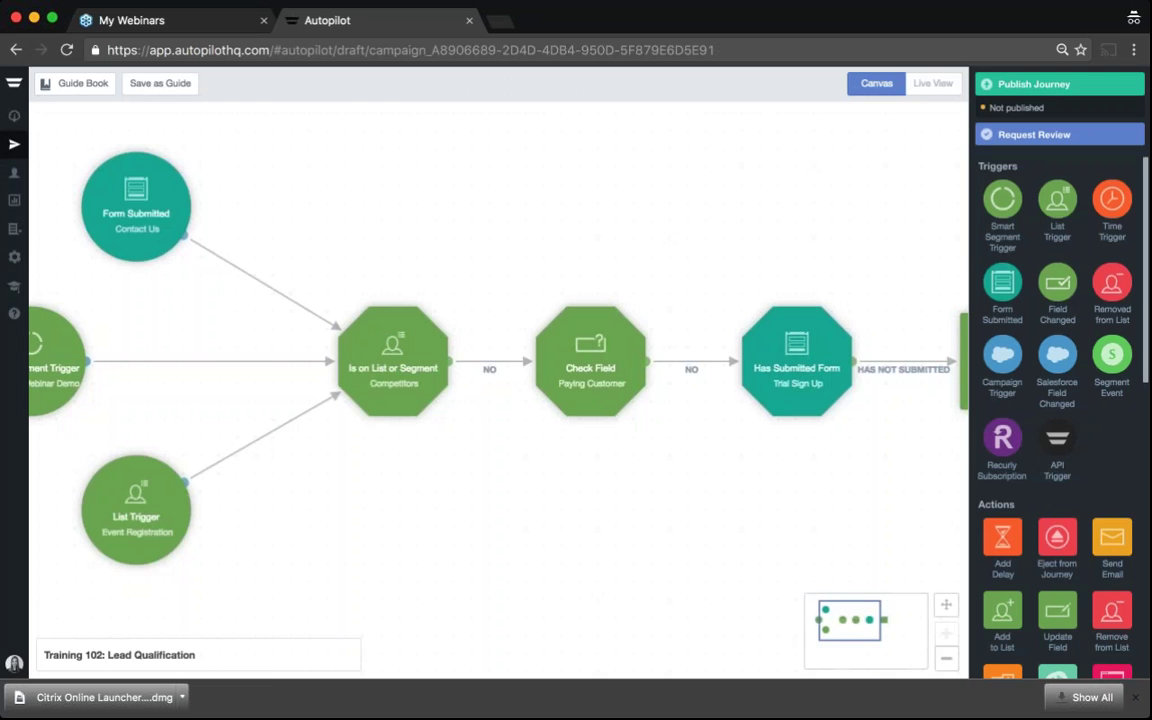
pyautogui.moveTo(872, 624); pyautogui.dragTo(885, 626)
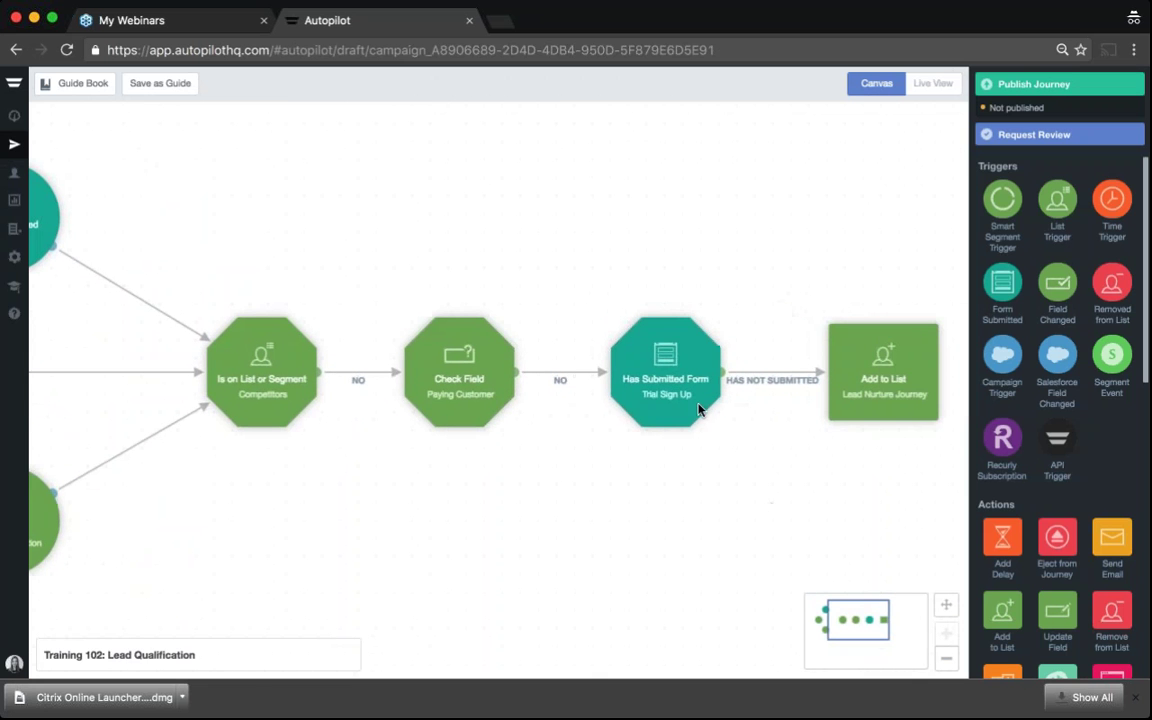
pyautogui.moveTo(895, 398)
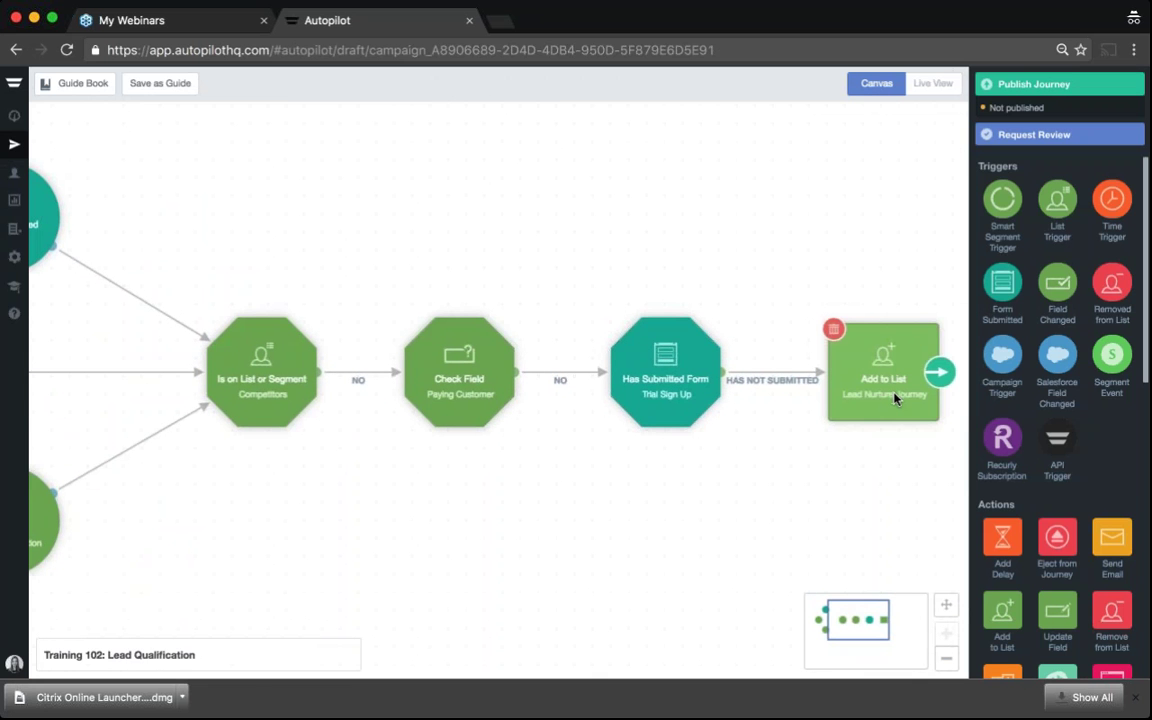
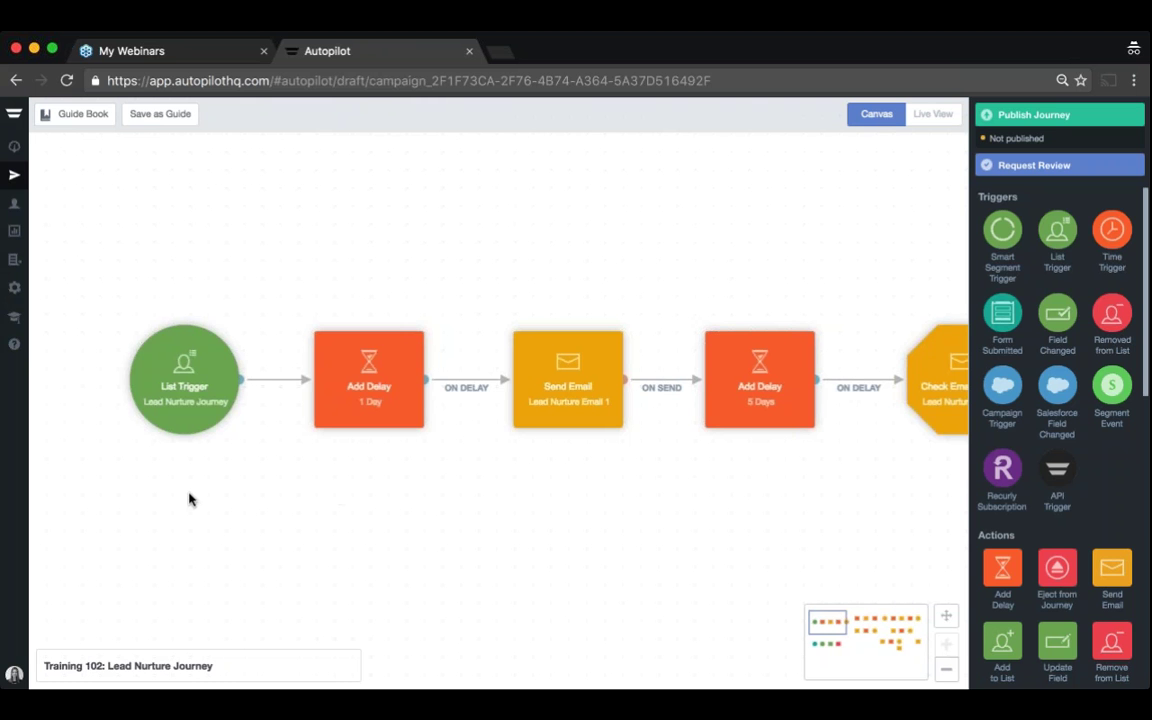
# Step: Review the contact list and contact-adding options of the List Trigger in the Lead Nurture Journey
pyautogui.moveTo(175, 392)
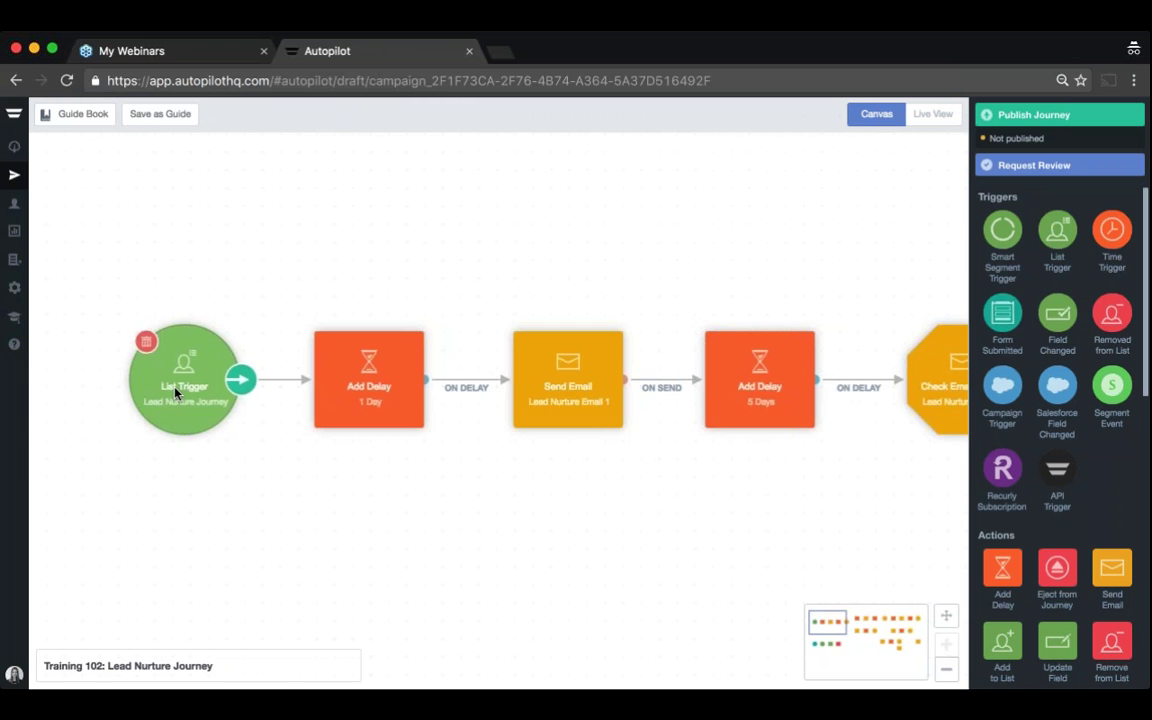
pyautogui.click(193, 390)
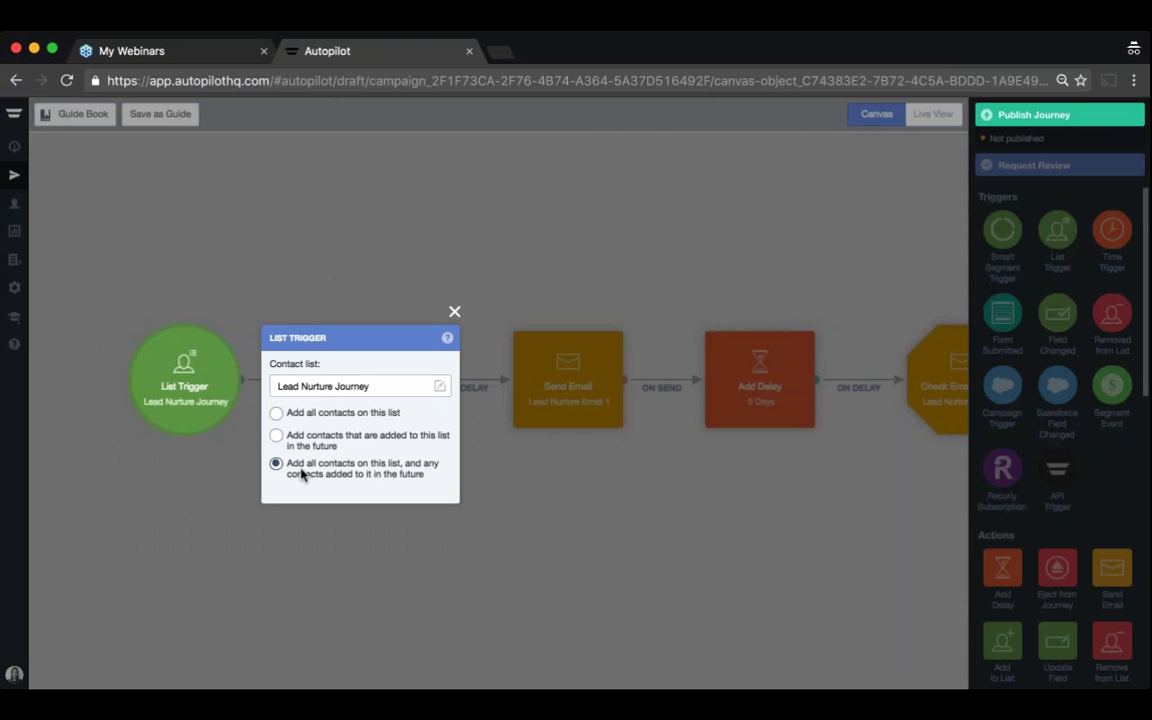
pyautogui.click(454, 311)
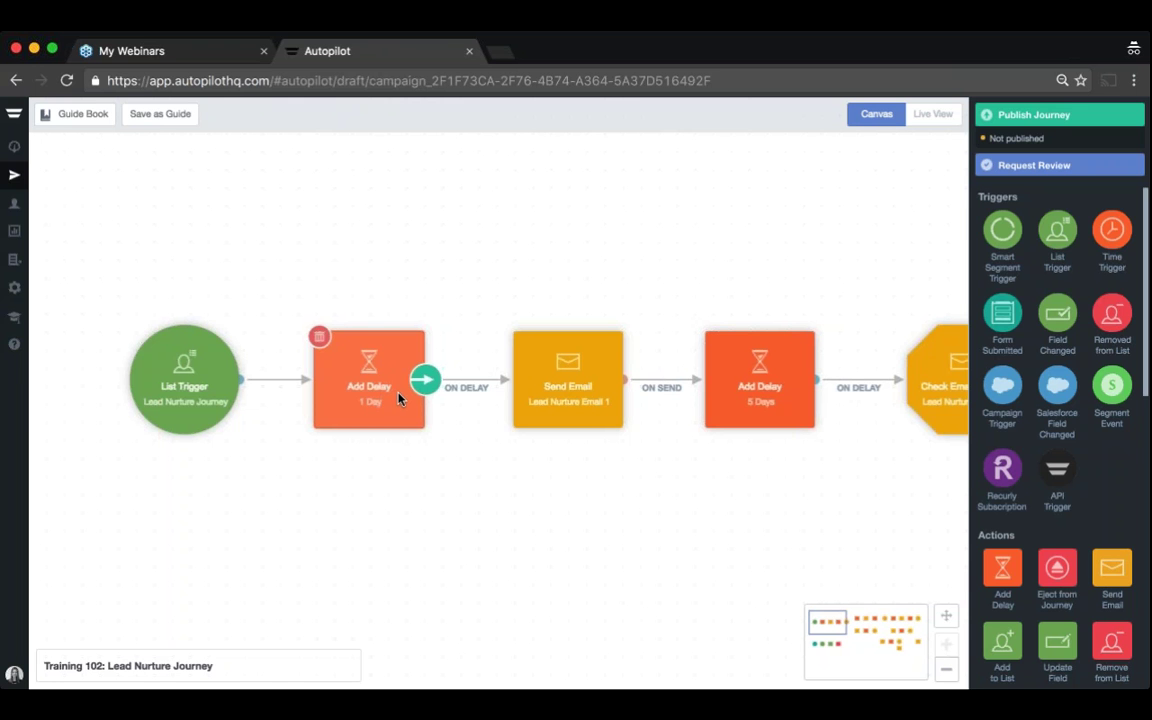
# Step: Enable the time and day window on the 1-day Add Delay after the List Trigger
pyautogui.moveTo(561, 383)
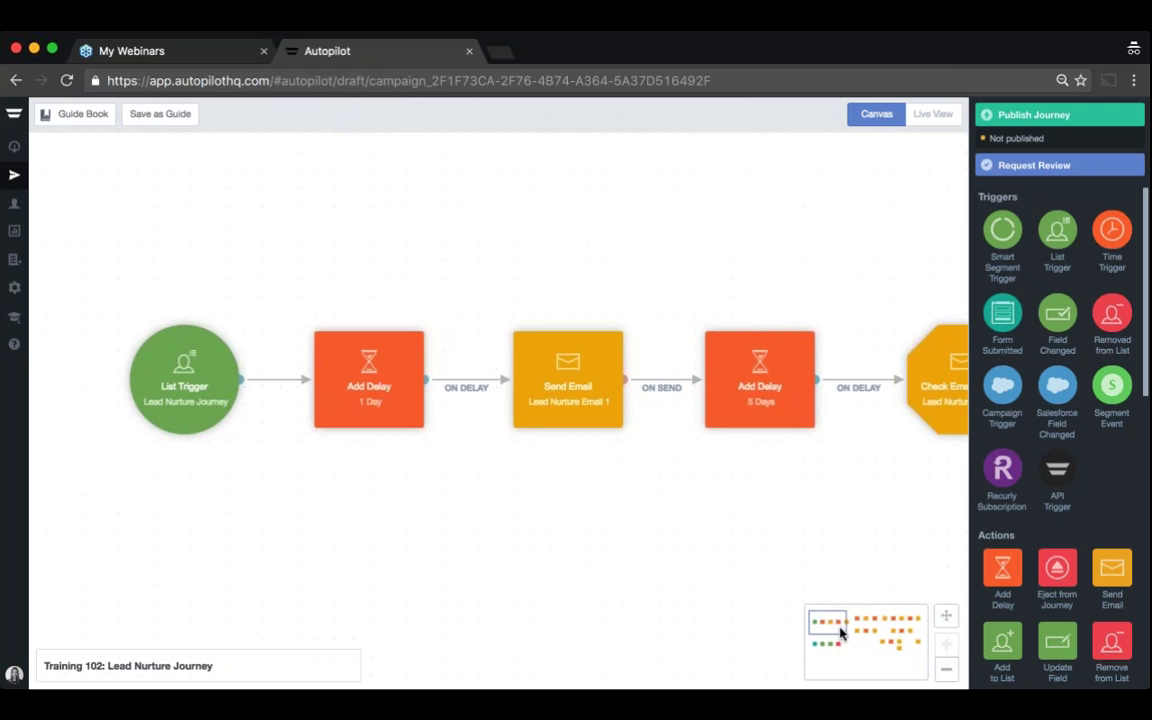
pyautogui.moveTo(843, 627); pyautogui.dragTo(842, 628)
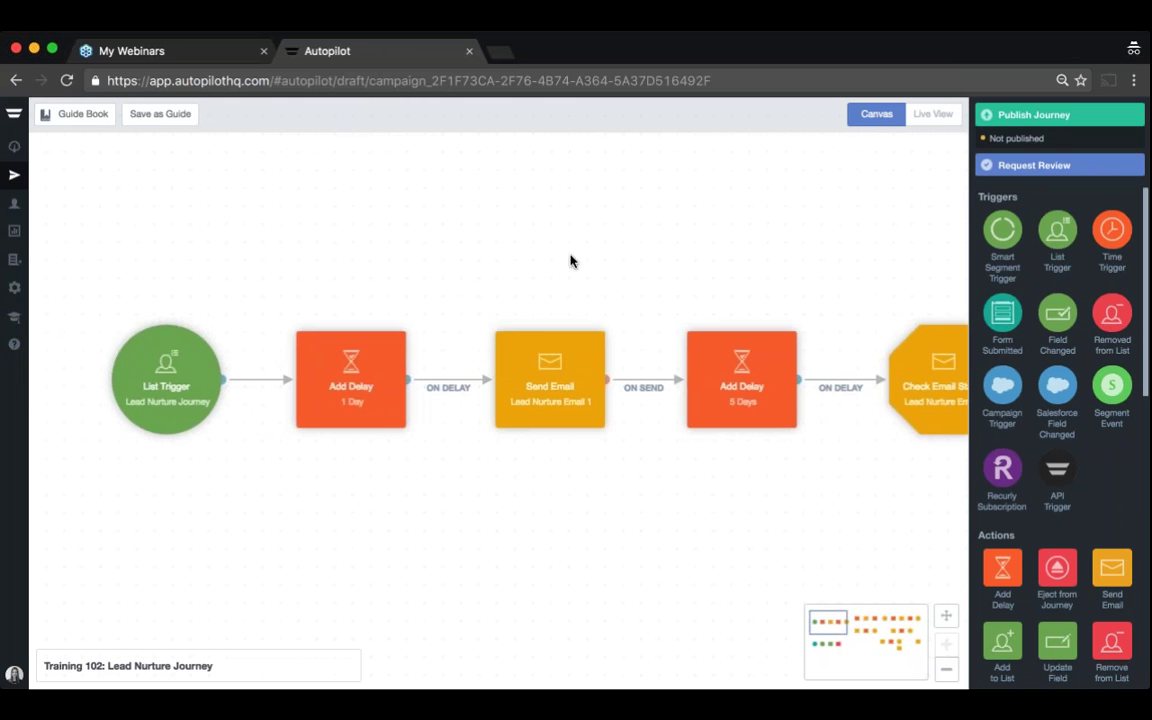
pyautogui.click(340, 390)
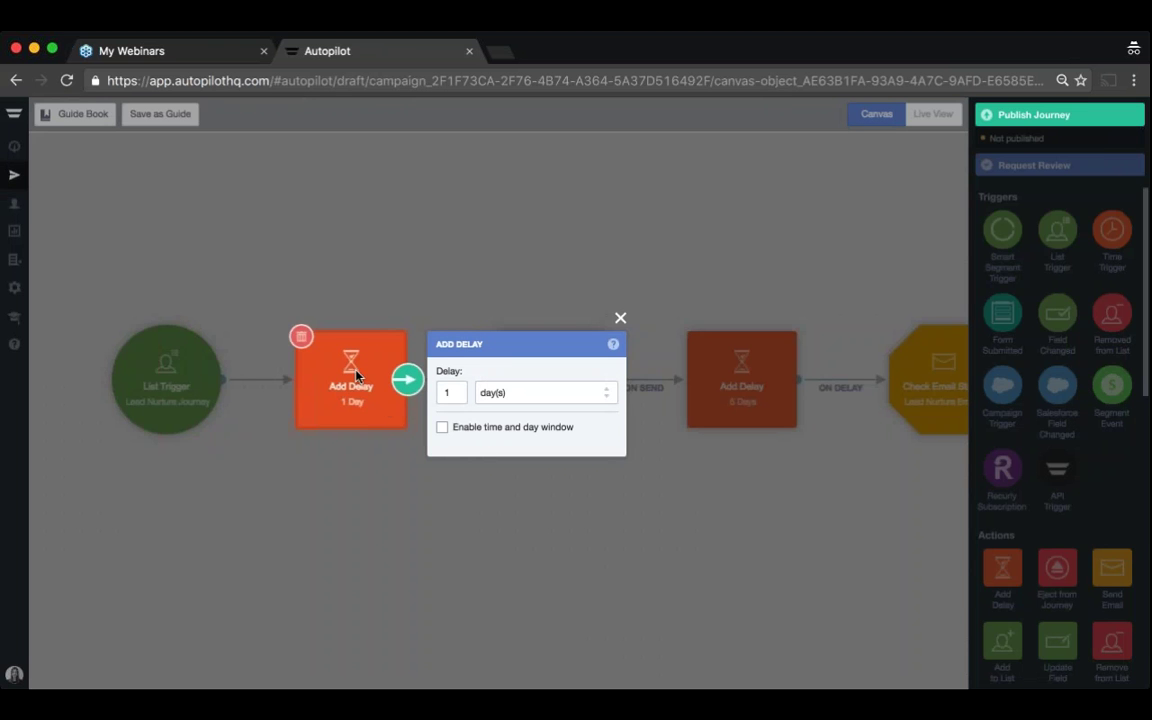
pyautogui.click(442, 430)
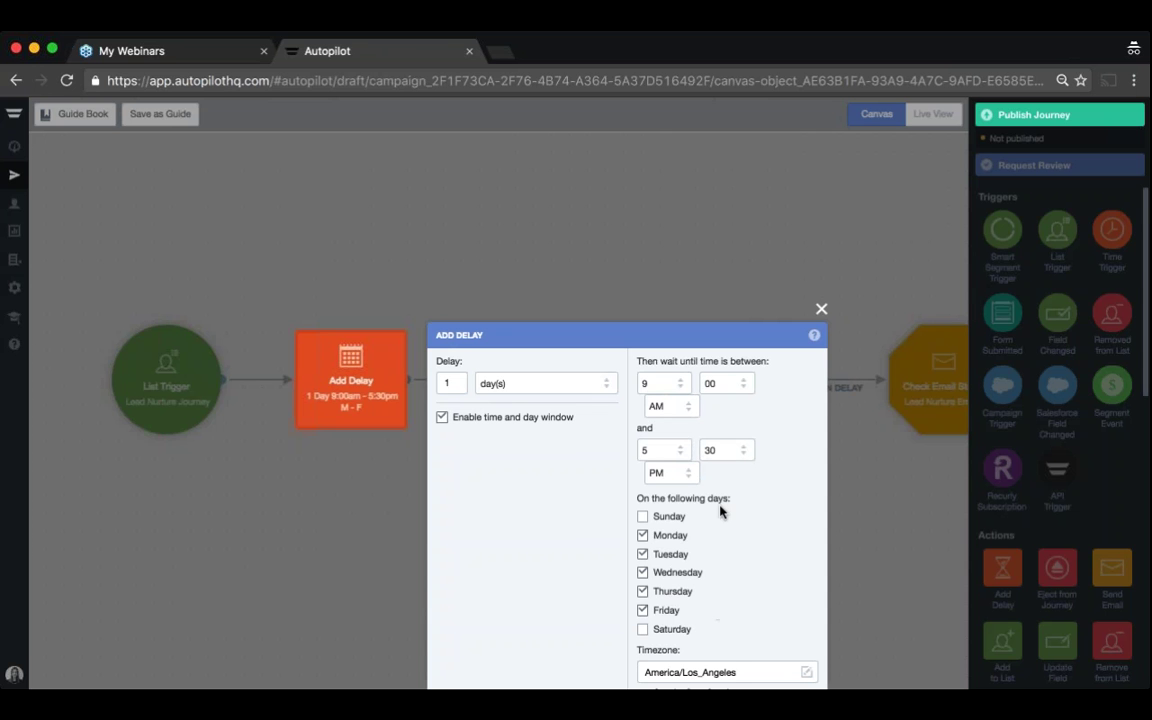
# Step: Try limiting the delay's day window to Tuesday only, restore Monday through Friday, and close the delay settings
pyautogui.click(642, 536)
pyautogui.click(642, 573)
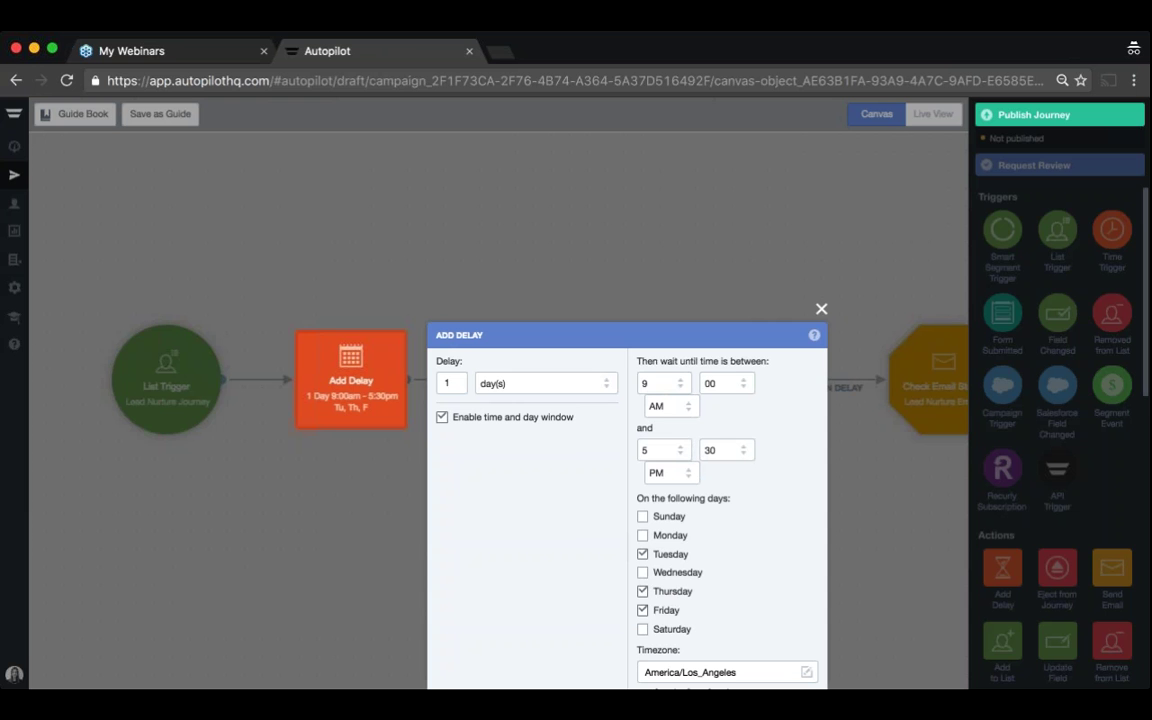
pyautogui.click(642, 591)
pyautogui.click(643, 611)
pyautogui.click(642, 535)
pyautogui.click(642, 572)
pyautogui.click(642, 591)
pyautogui.click(643, 611)
pyautogui.click(822, 311)
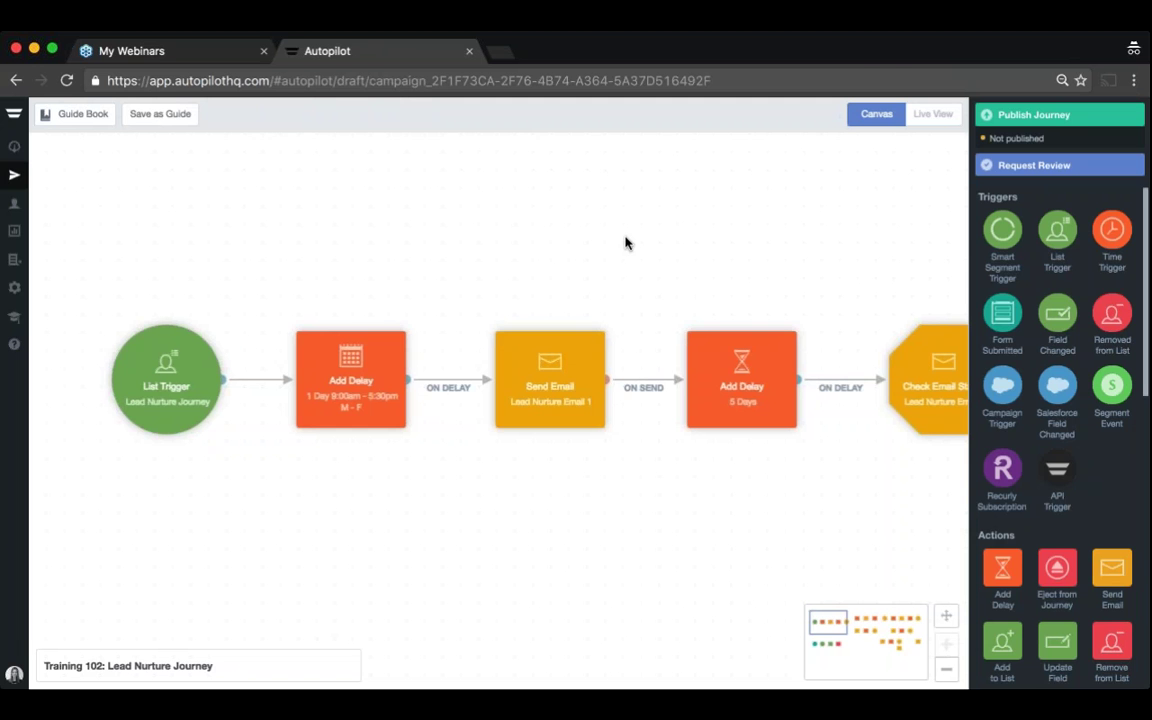
# Step: Create a new email from the Send Email action using the Single Article template, naming it with the sender's first name plus "Template"
pyautogui.click(545, 385)
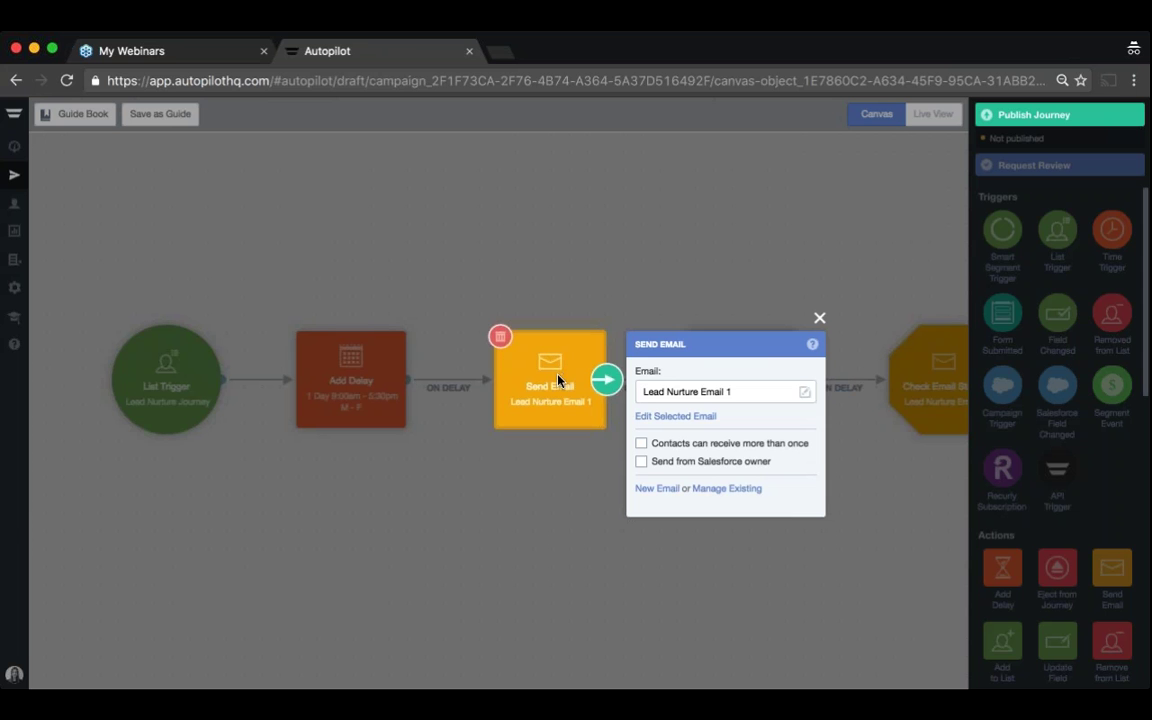
pyautogui.click(648, 494)
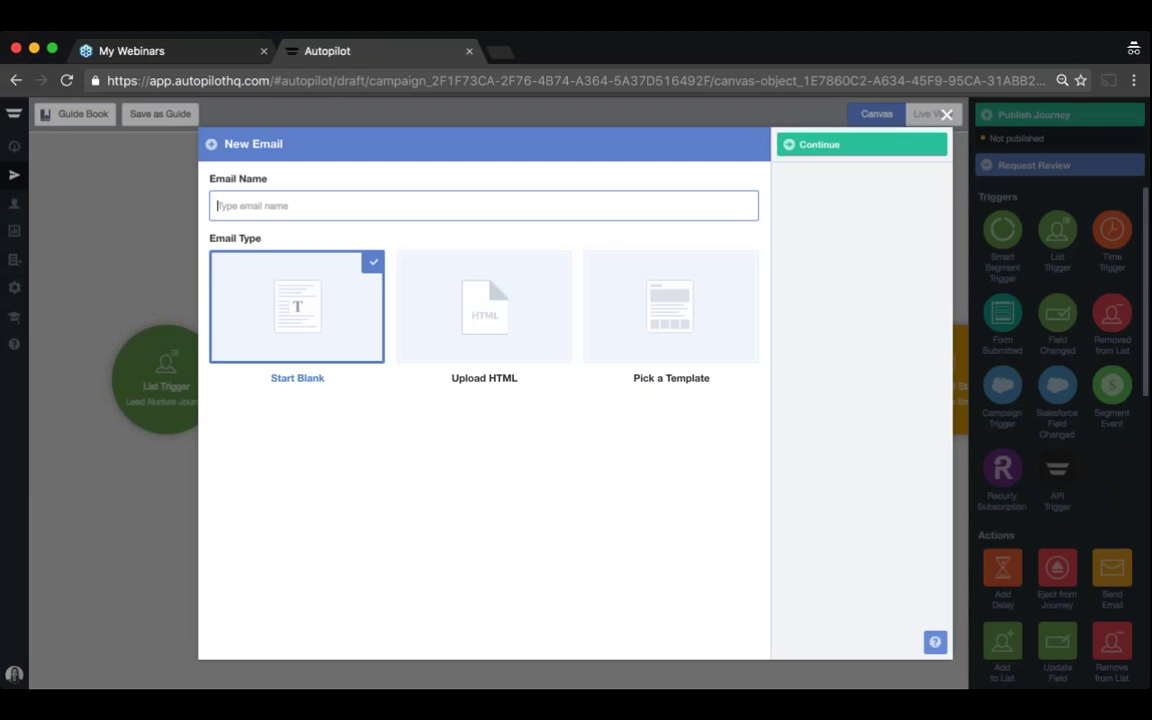
pyautogui.click(677, 334)
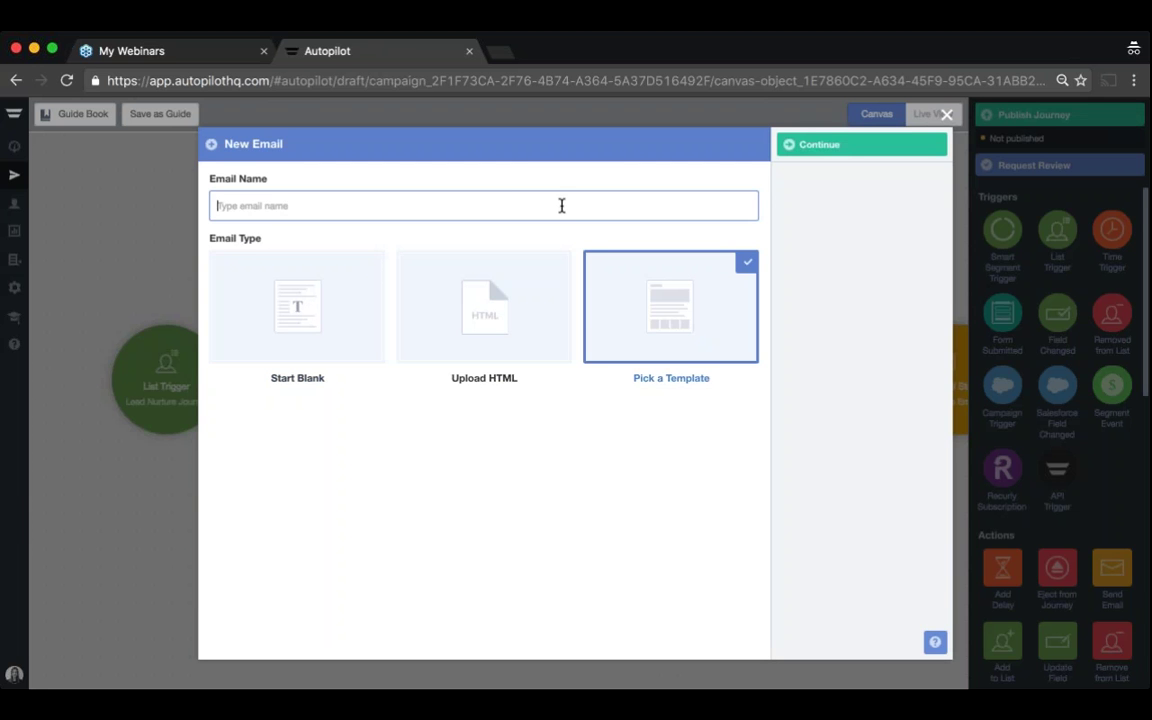
pyautogui.write('Eloise Template')
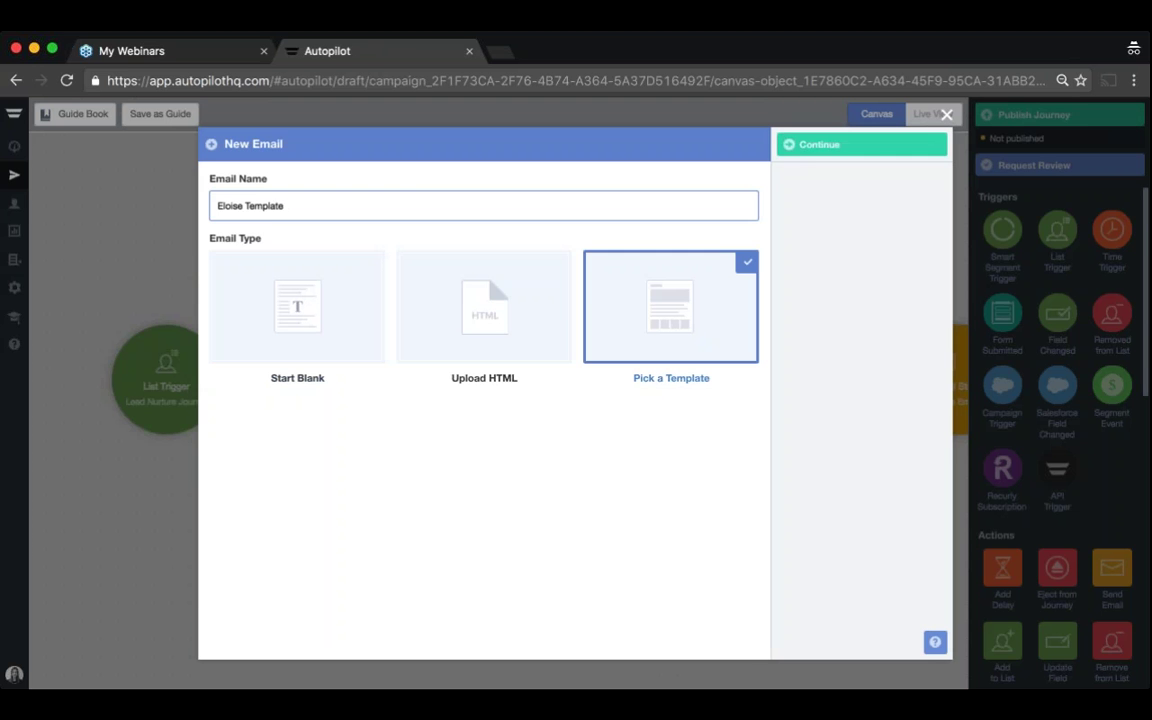
pyautogui.click(803, 147)
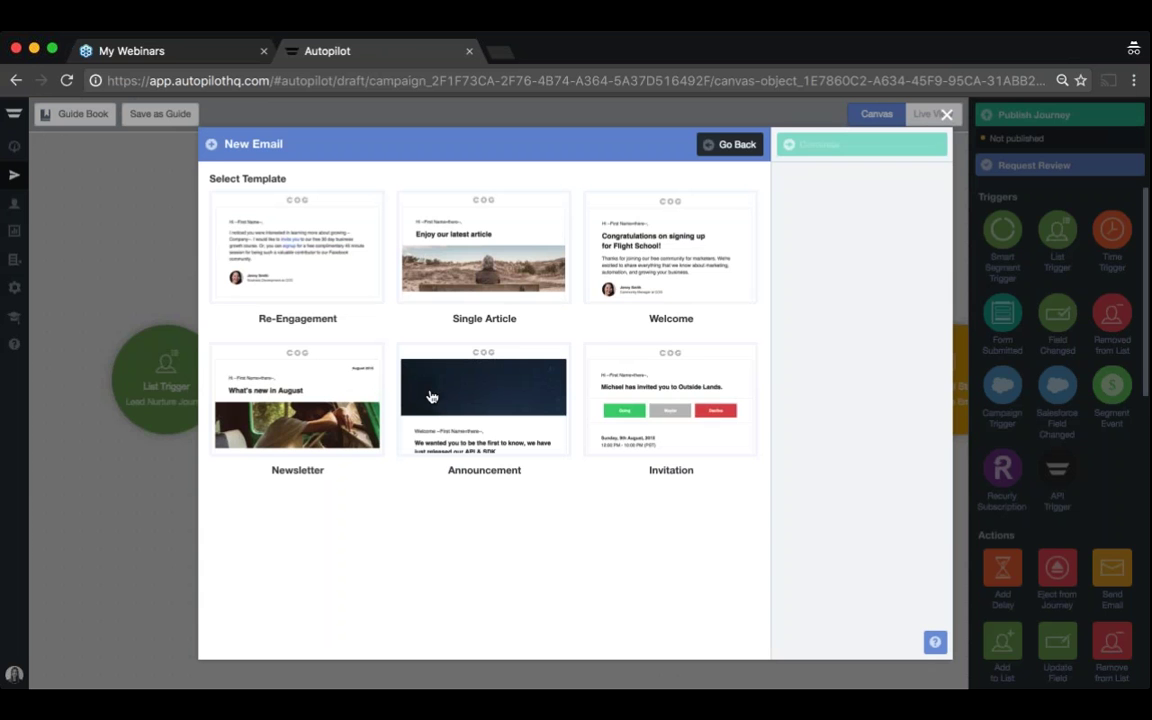
pyautogui.click(506, 245)
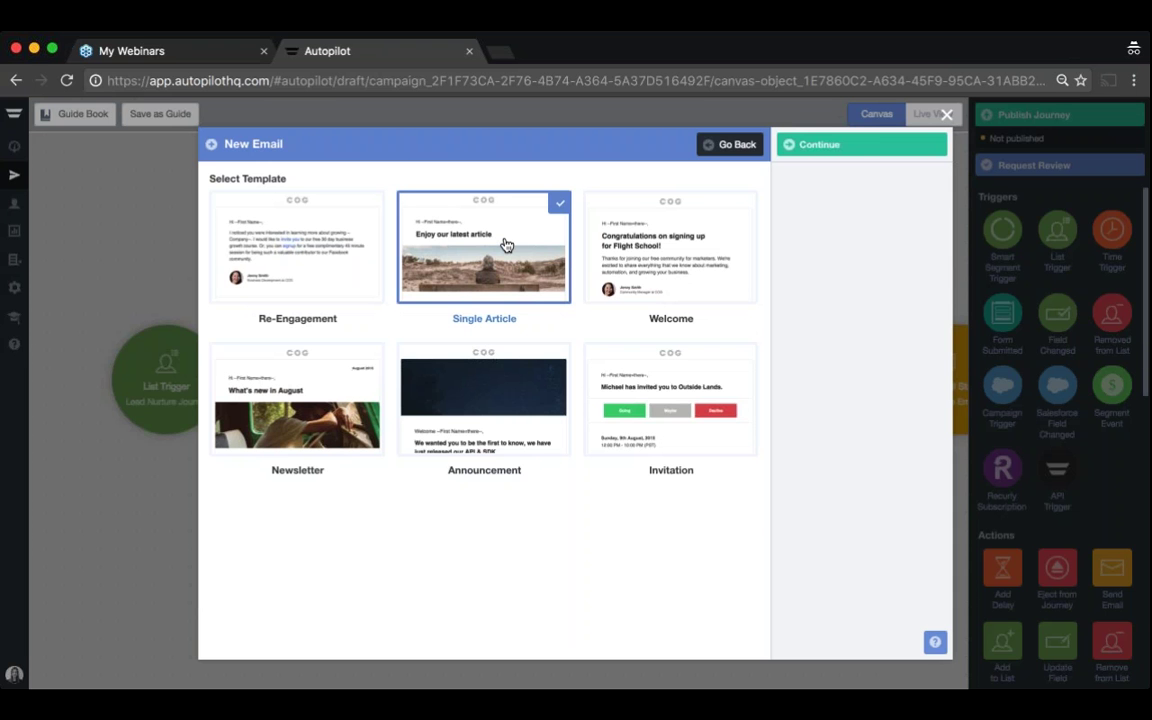
pyautogui.click(862, 146)
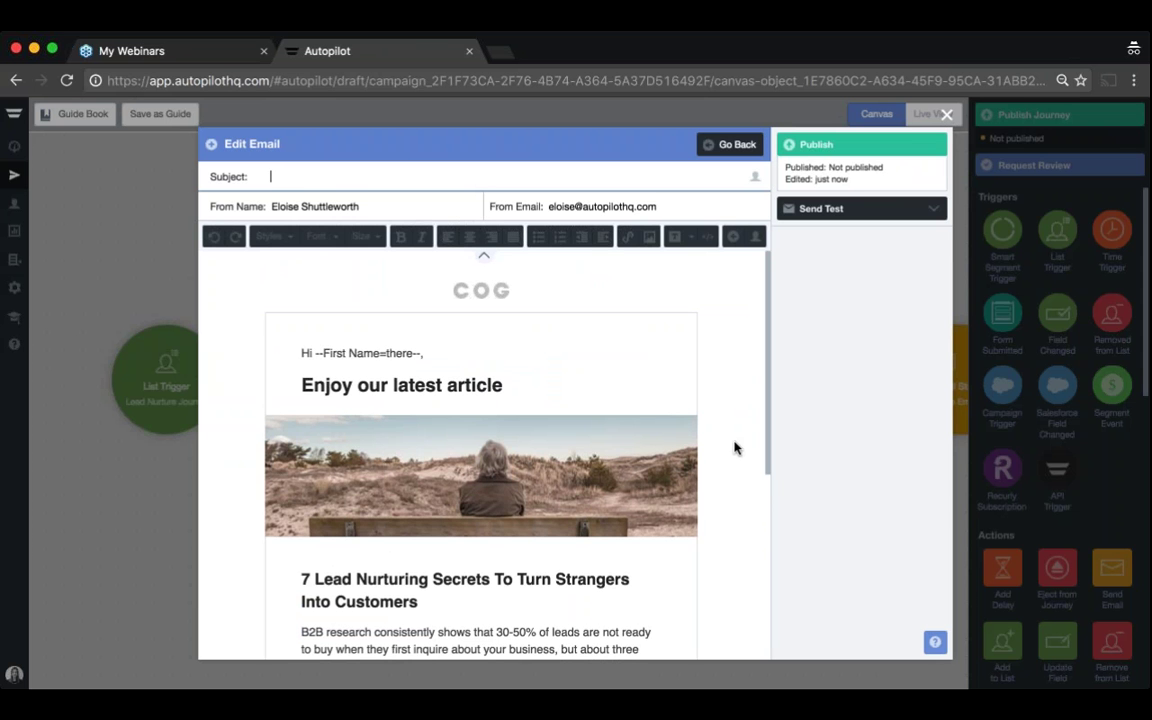
# Step: Look through the Single Article email's content down to the signature and close the email editor
pyautogui.scroll(-3, 721, 451)
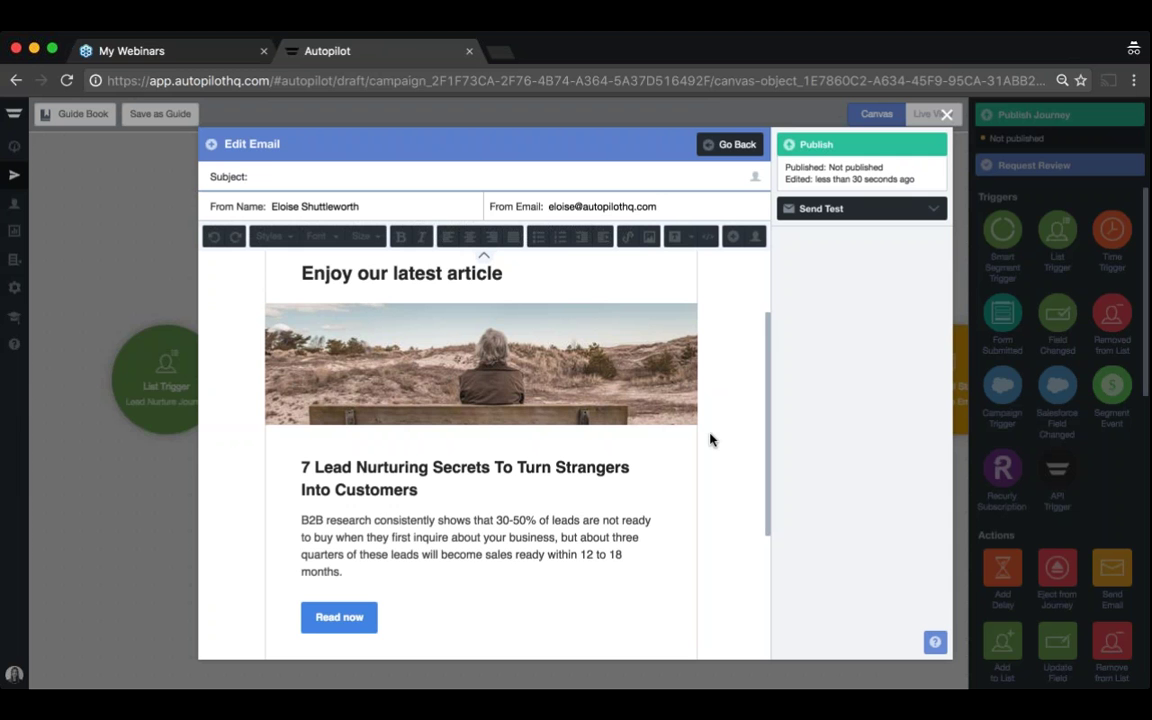
pyautogui.scroll(-1, 710, 440)
pyautogui.scroll(-3, 710, 440)
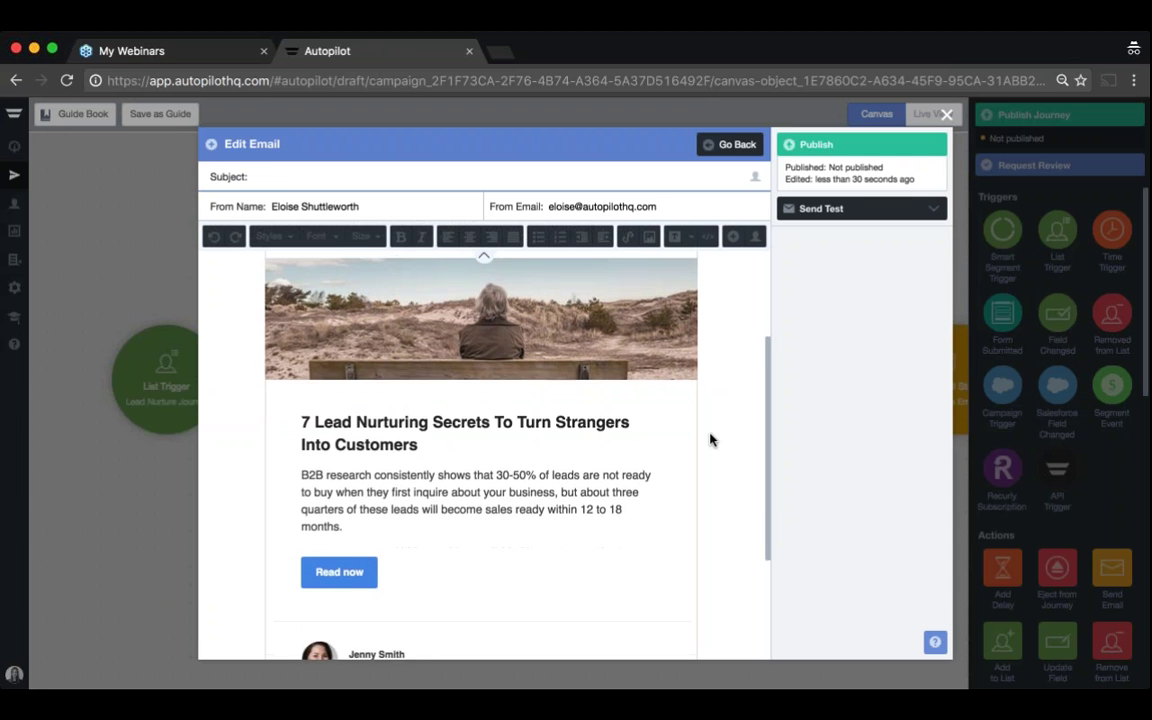
pyautogui.scroll(-5, 710, 440)
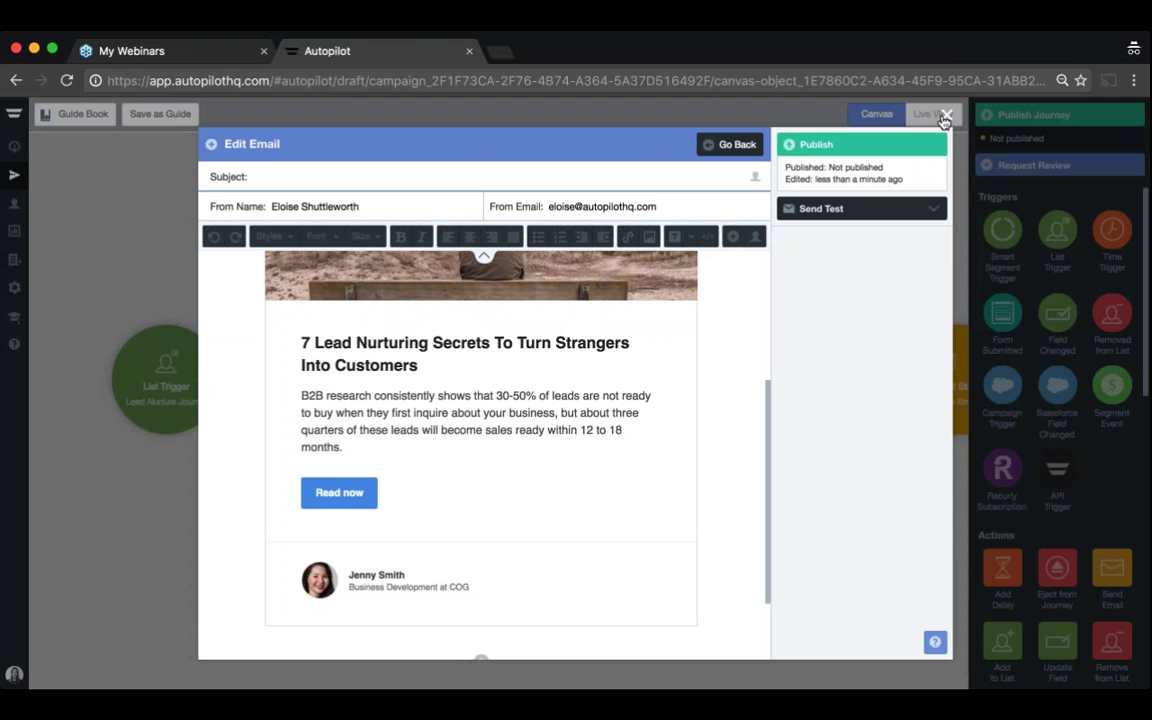
pyautogui.click(947, 118)
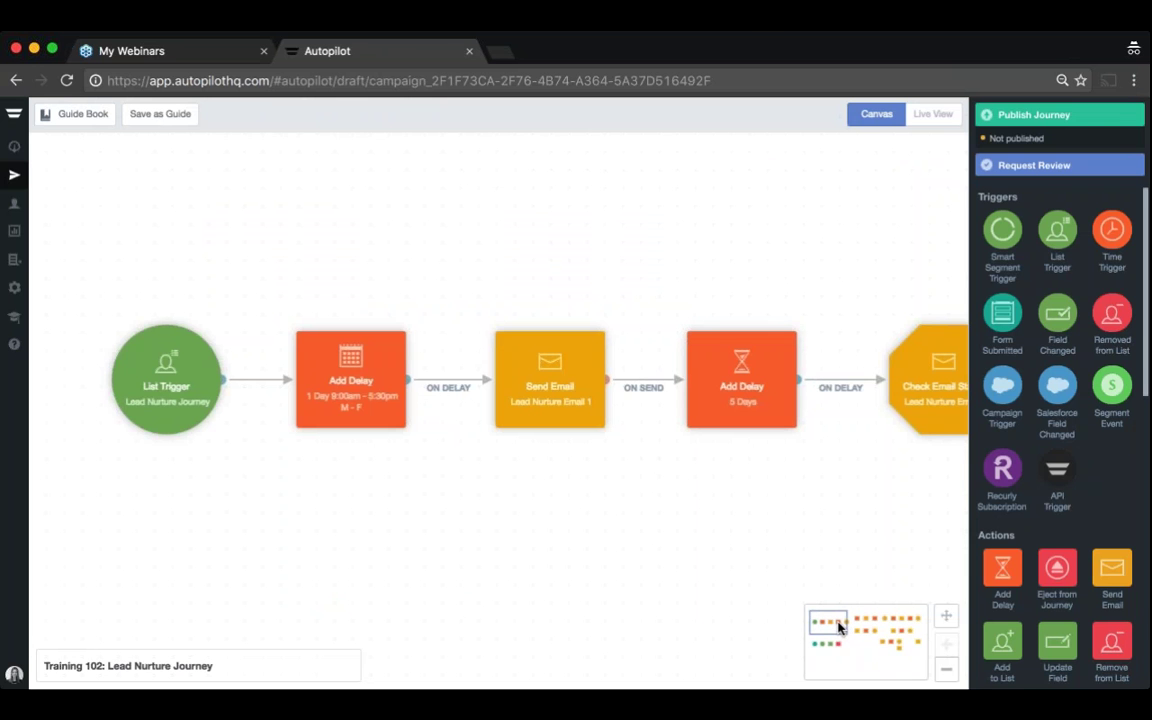
# Step: Examine the Has Not Clicked and Has Clicked branches after the Check Email Status condition for Lead Nurture Email 1
pyautogui.moveTo(840, 628); pyautogui.dragTo(849, 626)
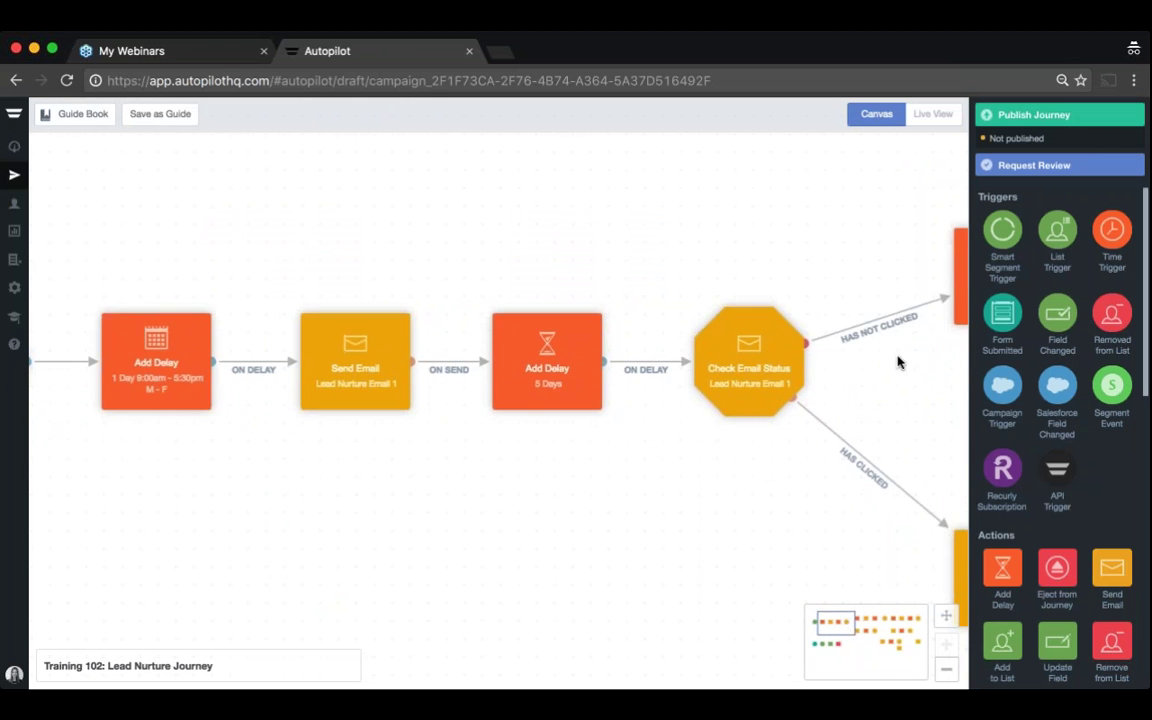
pyautogui.moveTo(800, 360)
pyautogui.moveTo(850, 627); pyautogui.dragTo(866, 621)
pyautogui.moveTo(616, 288)
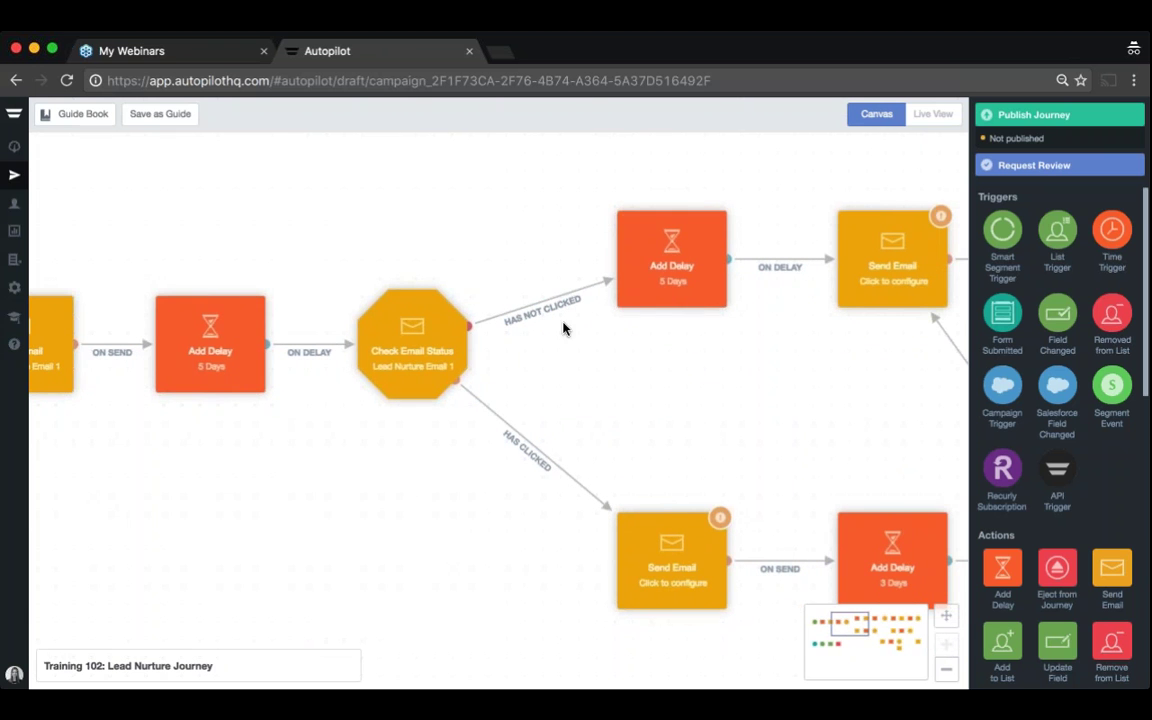
pyautogui.moveTo(516, 324)
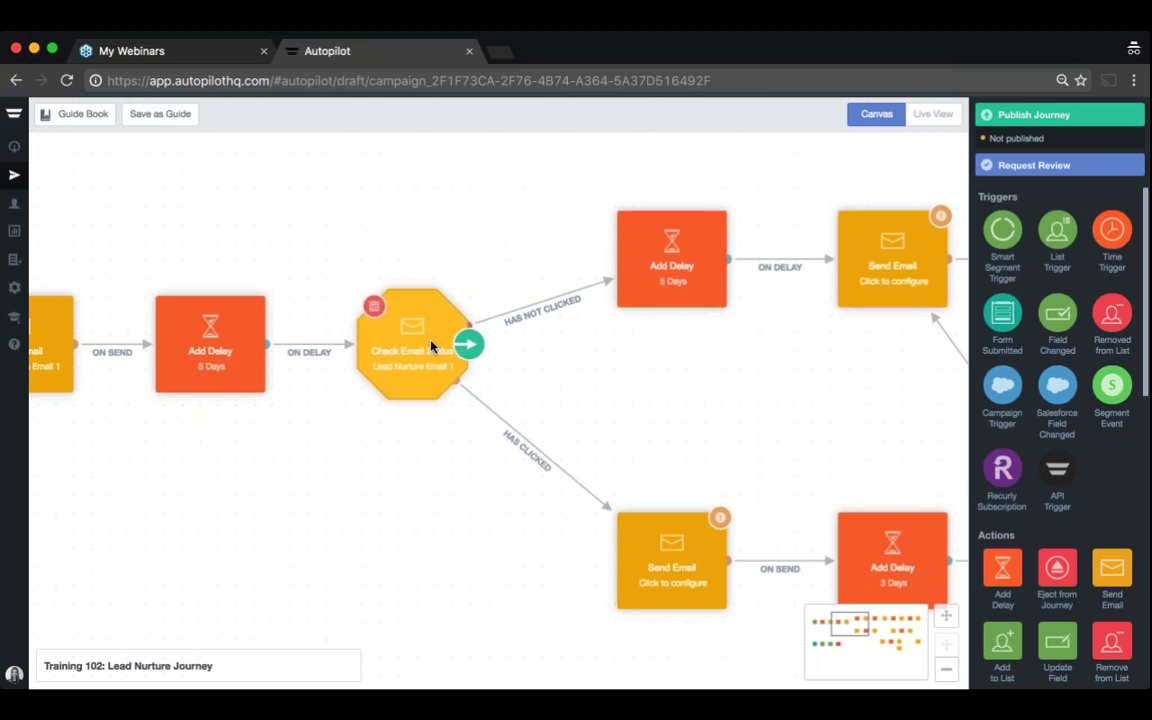
pyautogui.moveTo(667, 293)
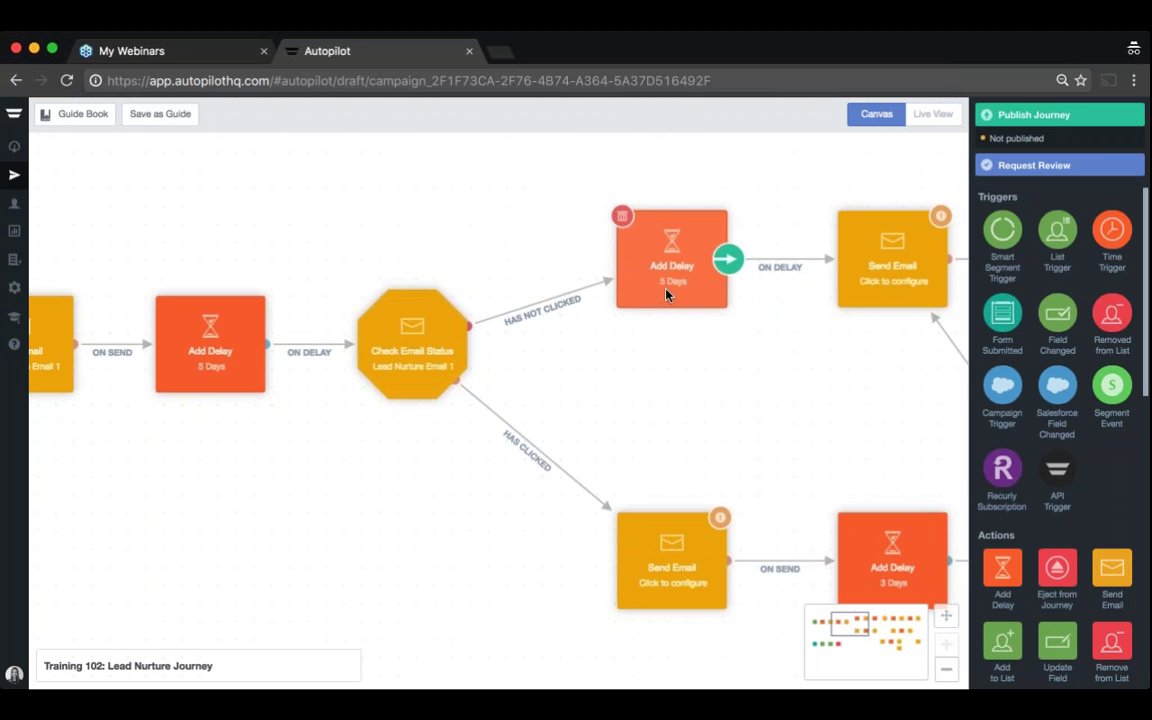